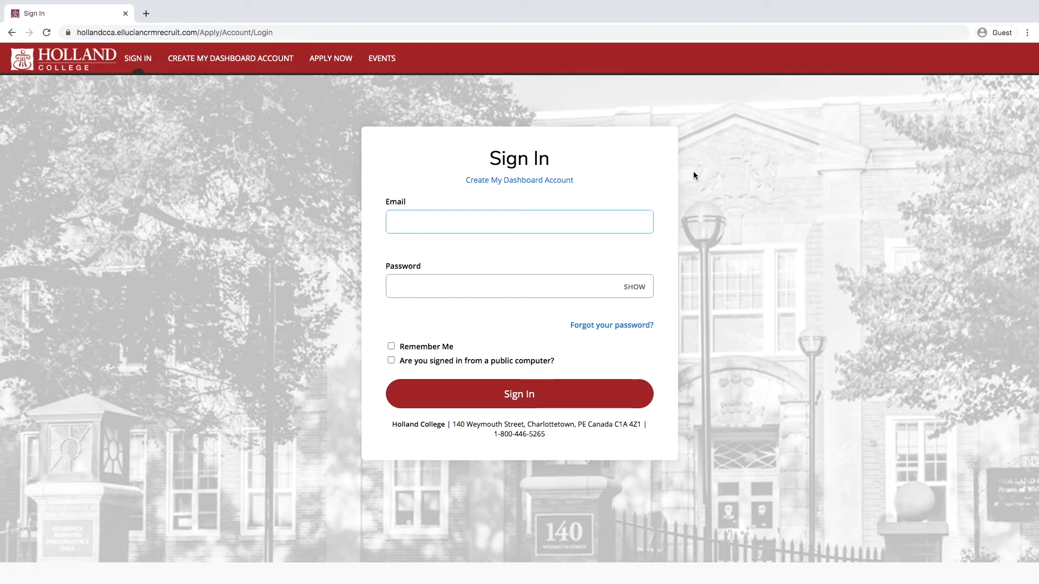
Step: Sign in with the account e-mail and password and start a new domestic application
key(Return)
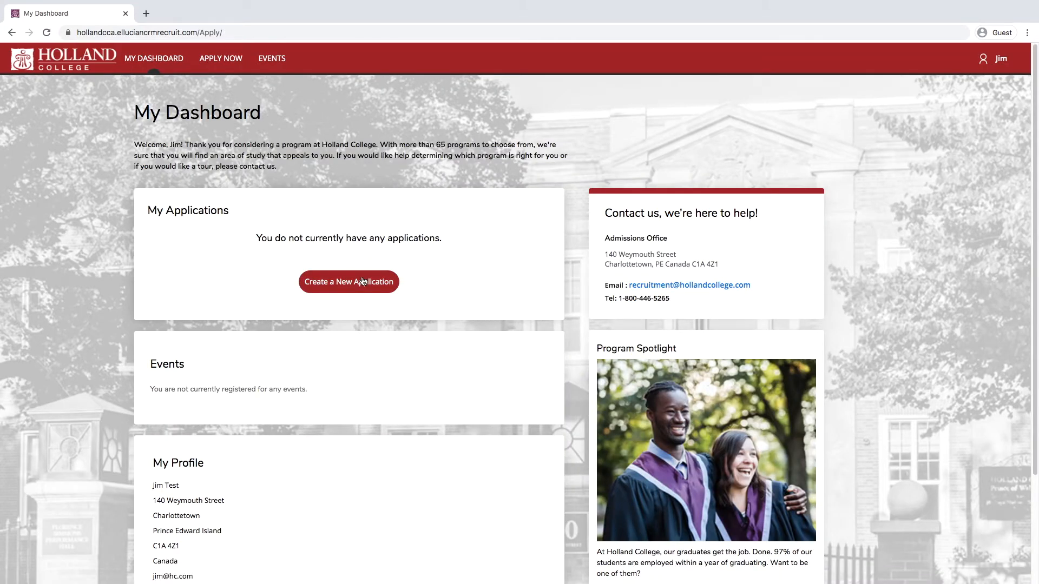
click(334, 289)
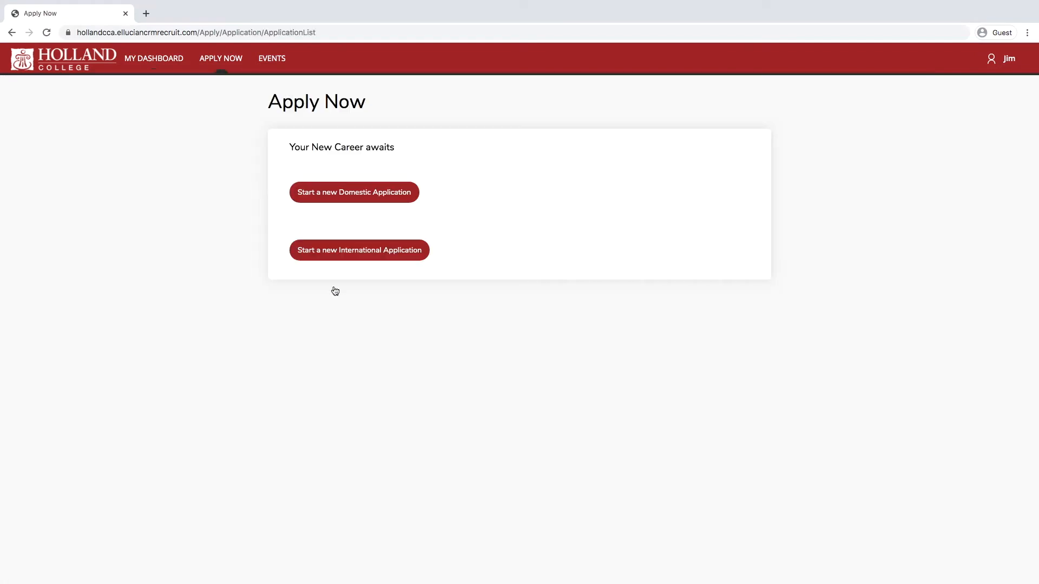
click(343, 203)
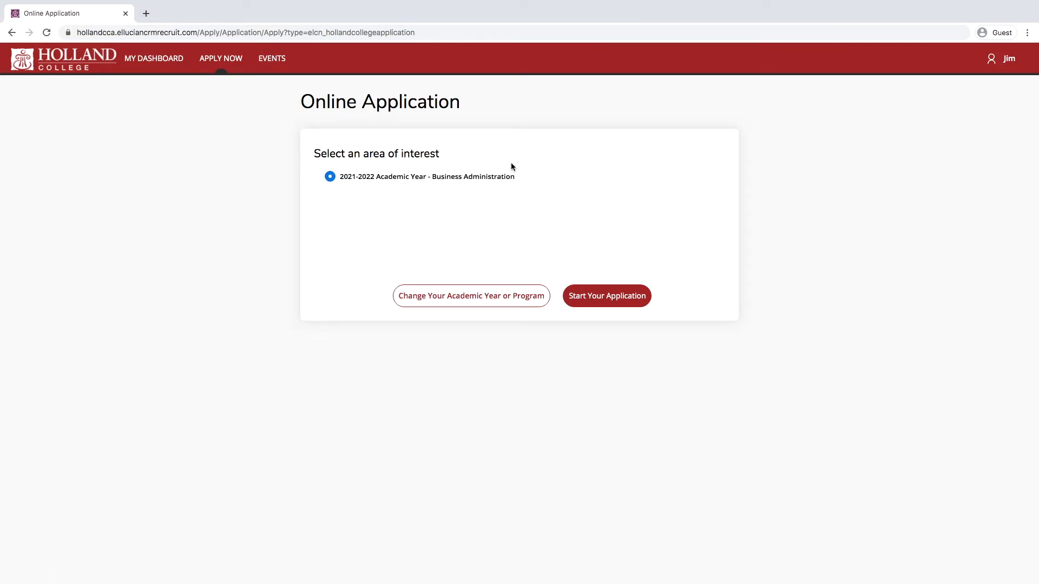
click(468, 301)
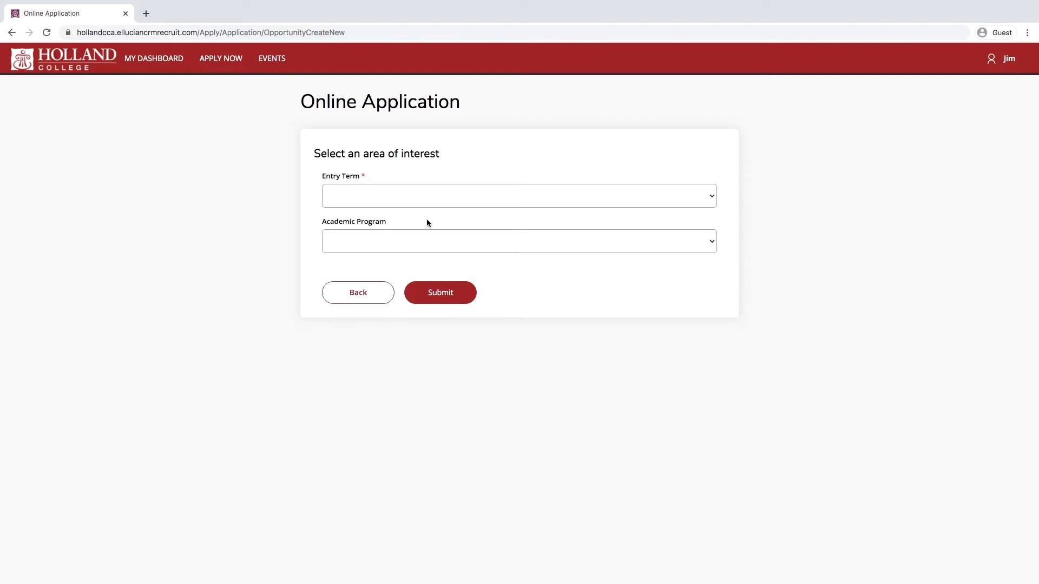
Step: Submit 2021-2022 Academic Year as the entry term and Carpentry as the program
click(414, 208)
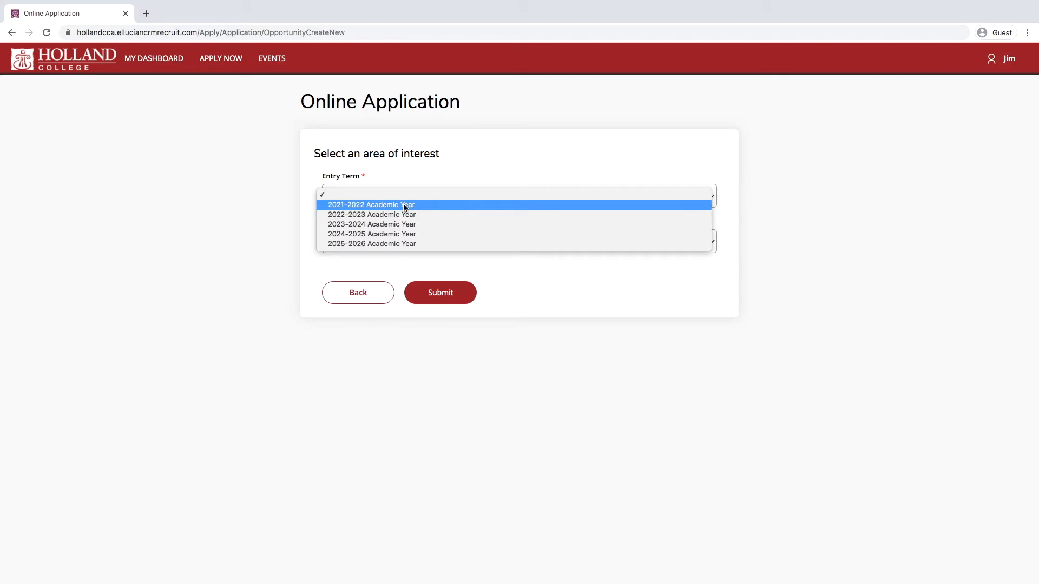
click(405, 207)
click(456, 248)
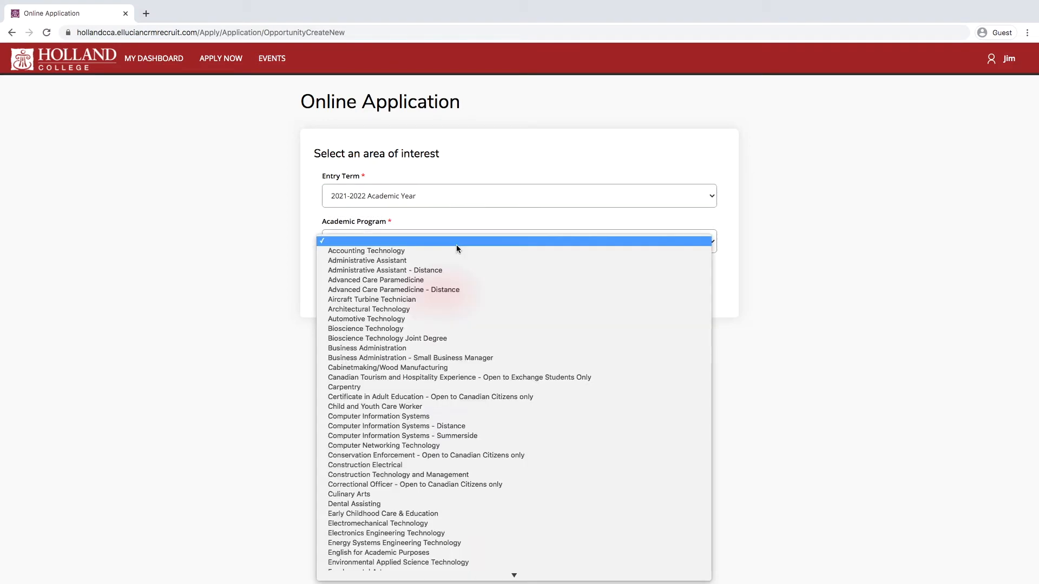
click(371, 386)
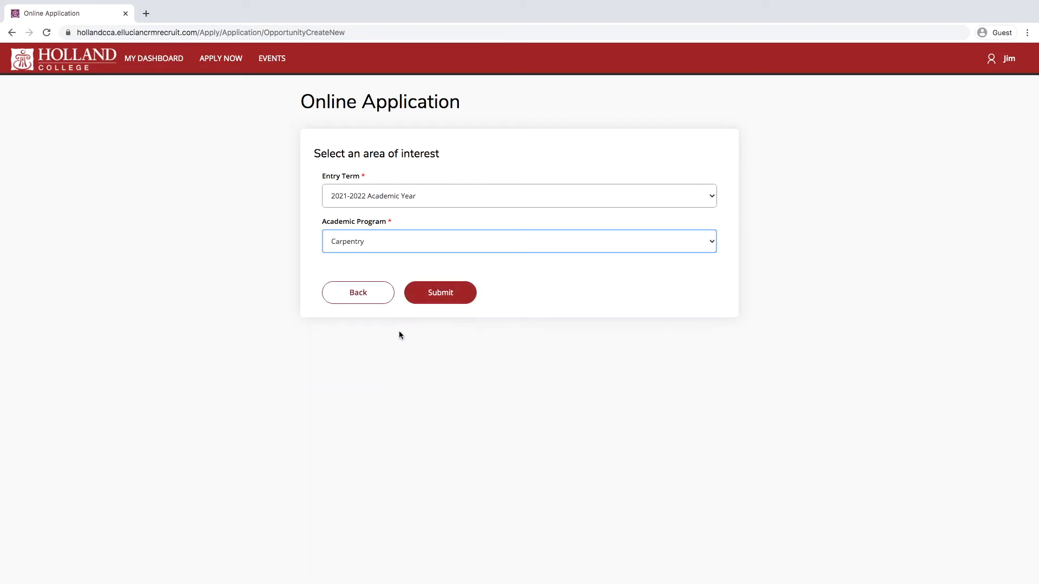
click(441, 294)
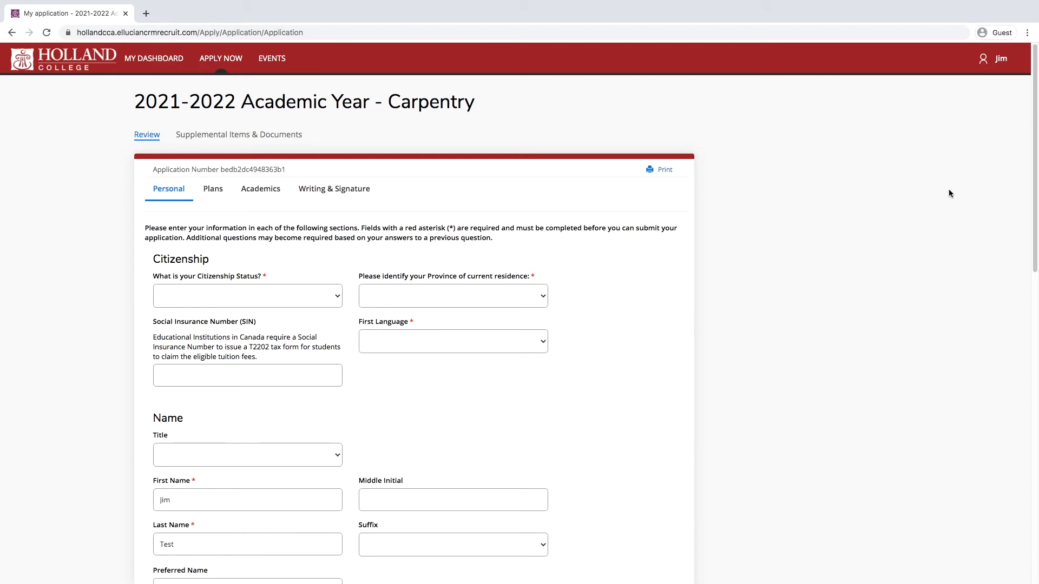
Step: Set citizenship to Canadian Citizen and province of residence to Prince Edward Island
drag(1034, 139, 1013, 165)
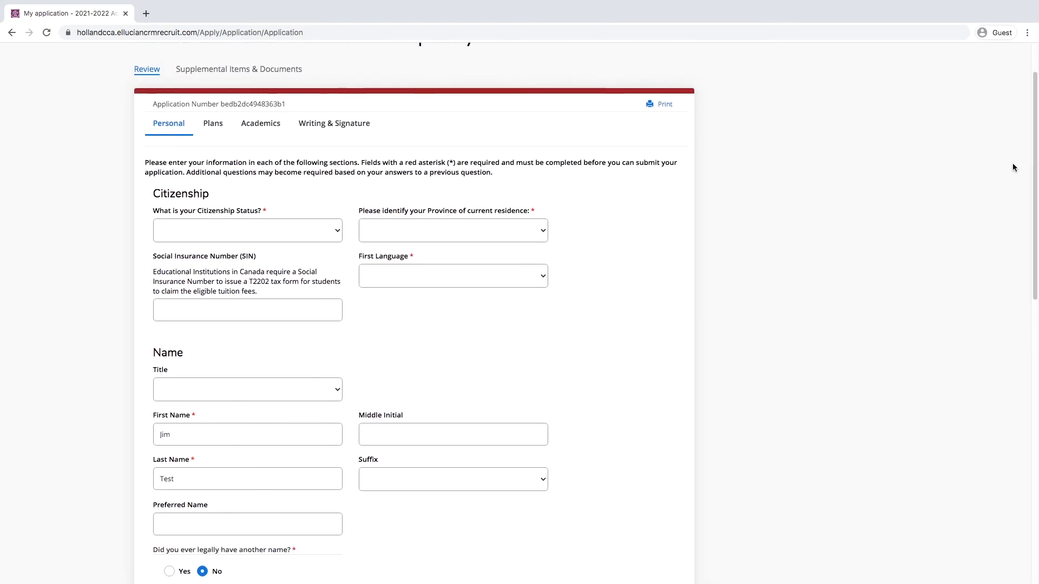
click(292, 232)
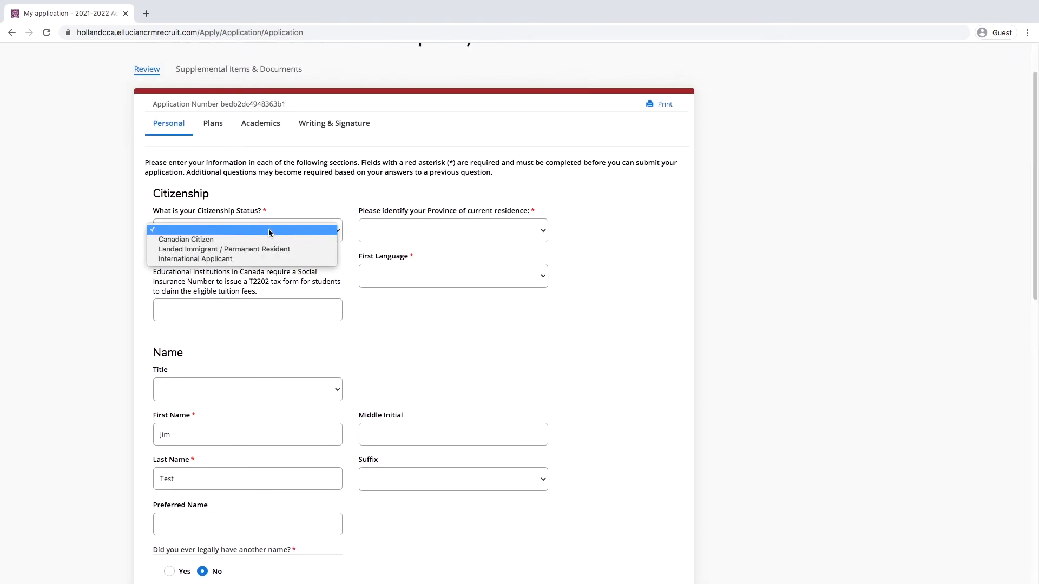
click(195, 239)
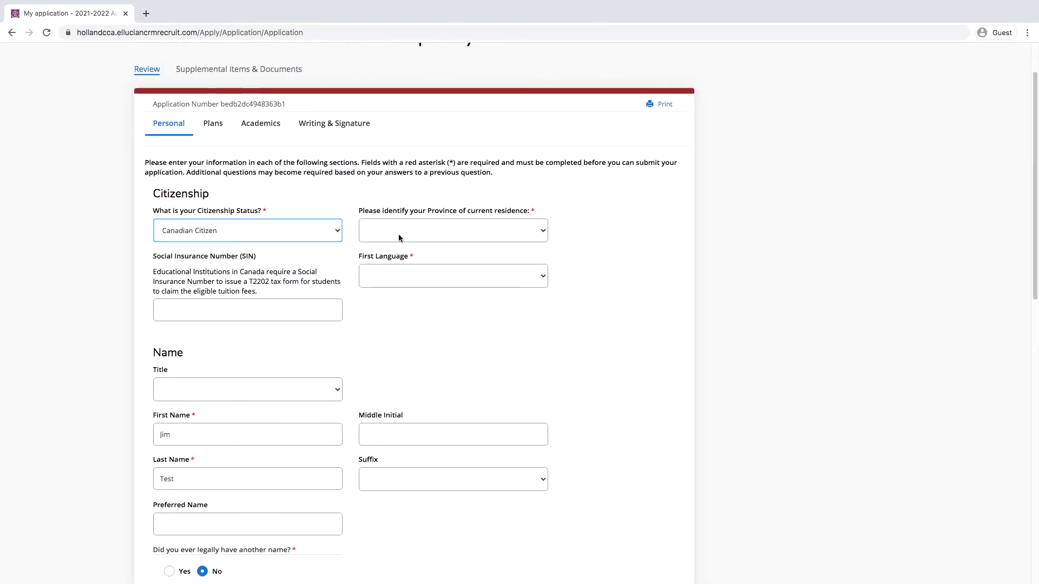
click(479, 231)
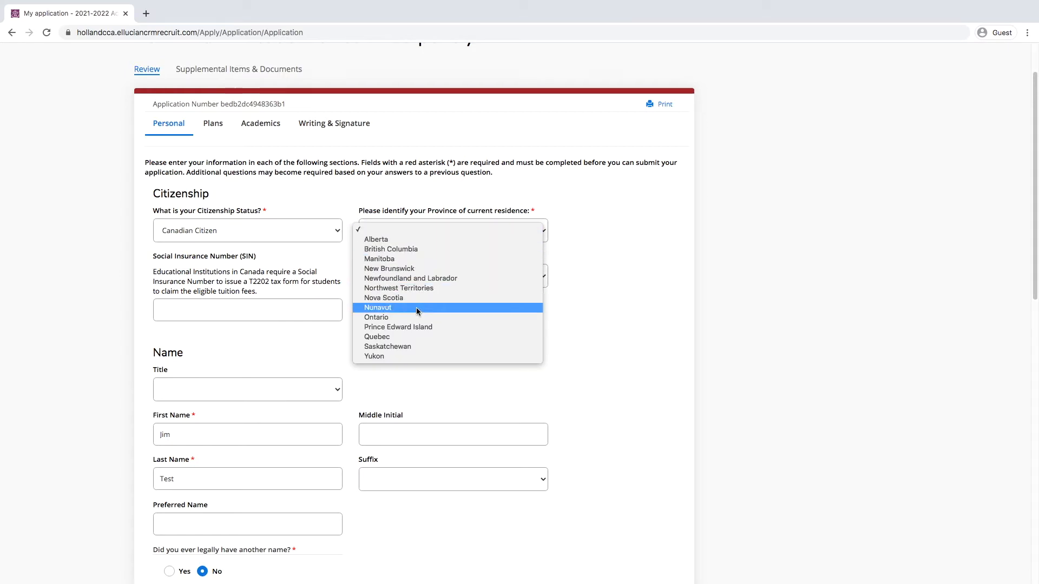
click(420, 326)
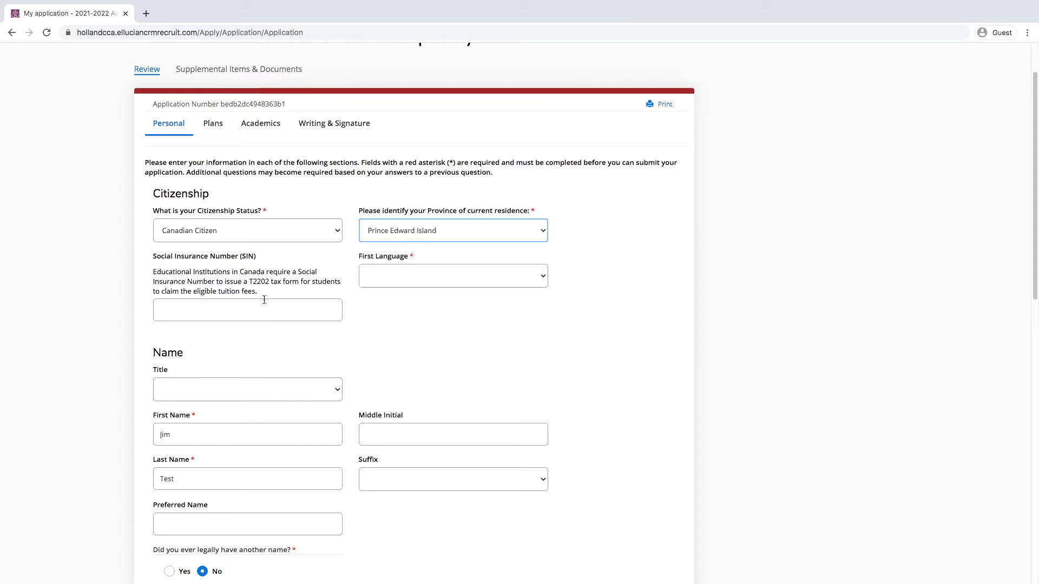
Step: Set first language to English, briefly trying French before switching back
click(447, 277)
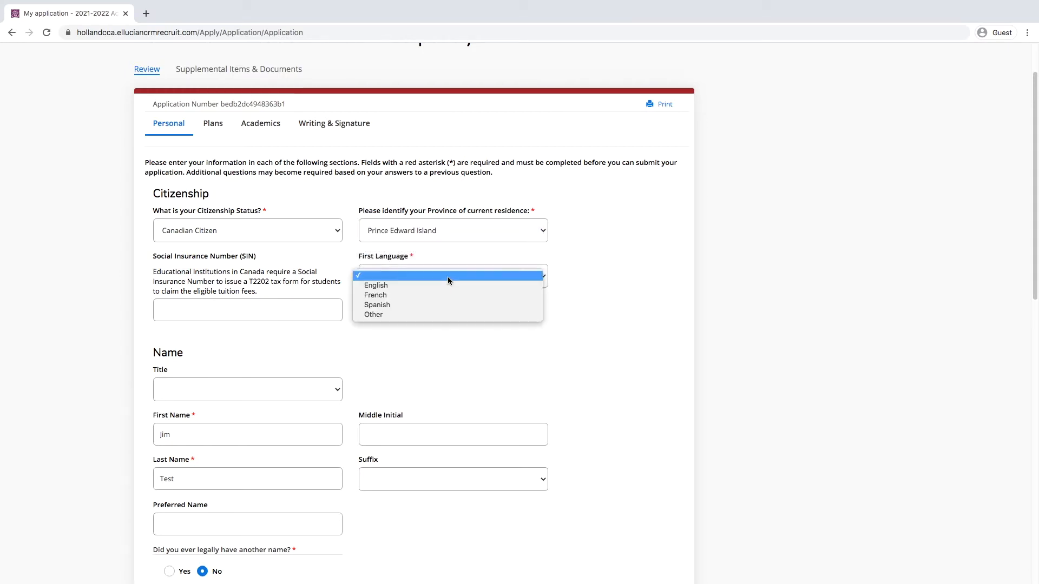
click(399, 285)
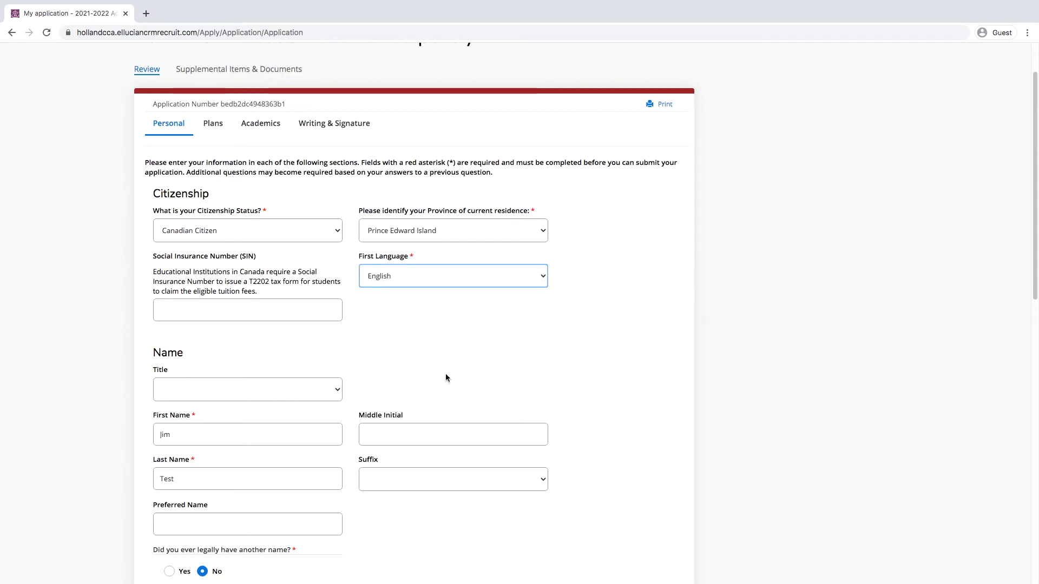
click(497, 278)
click(441, 284)
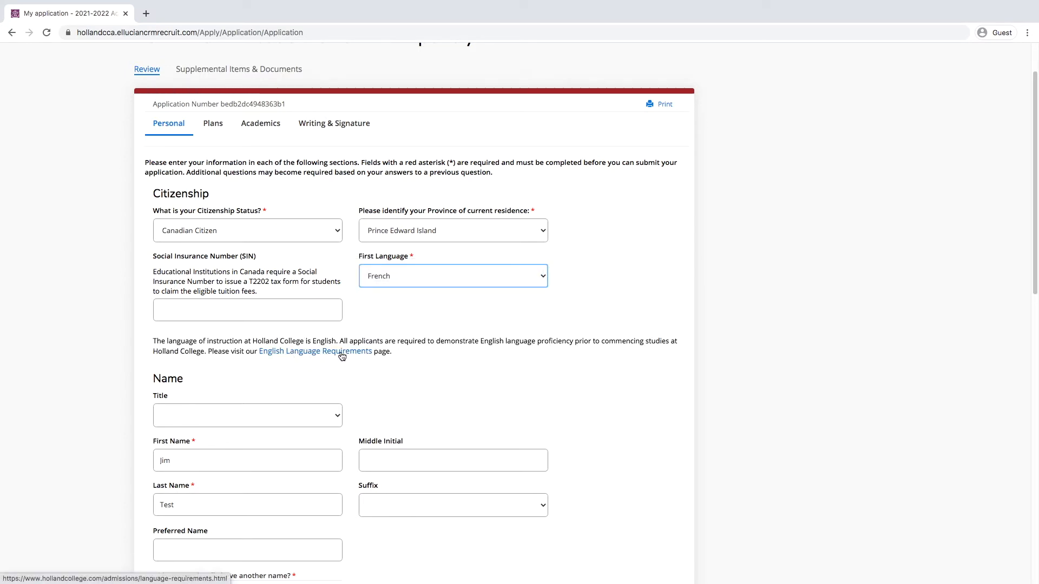
click(544, 277)
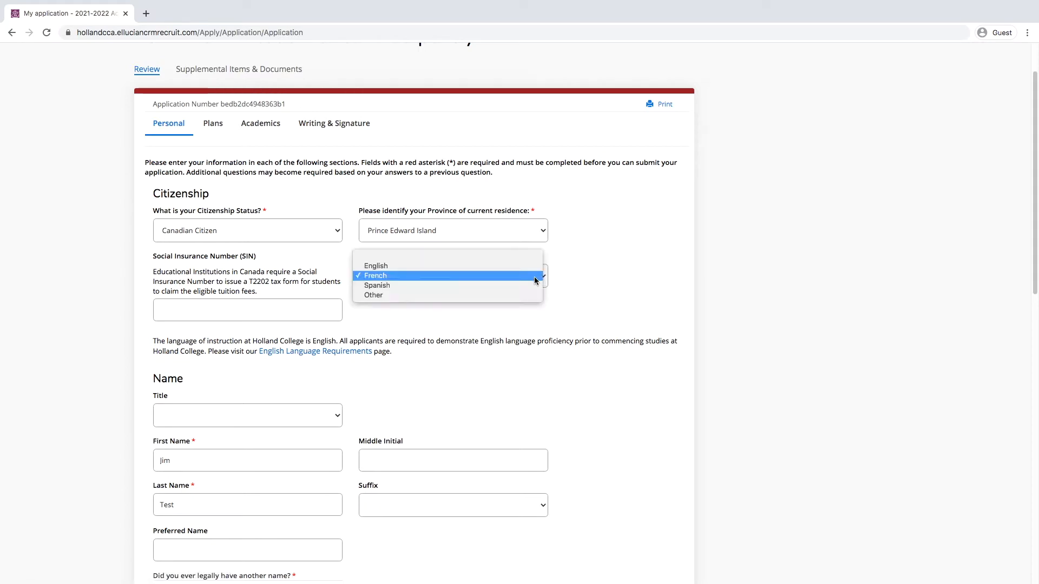
click(406, 265)
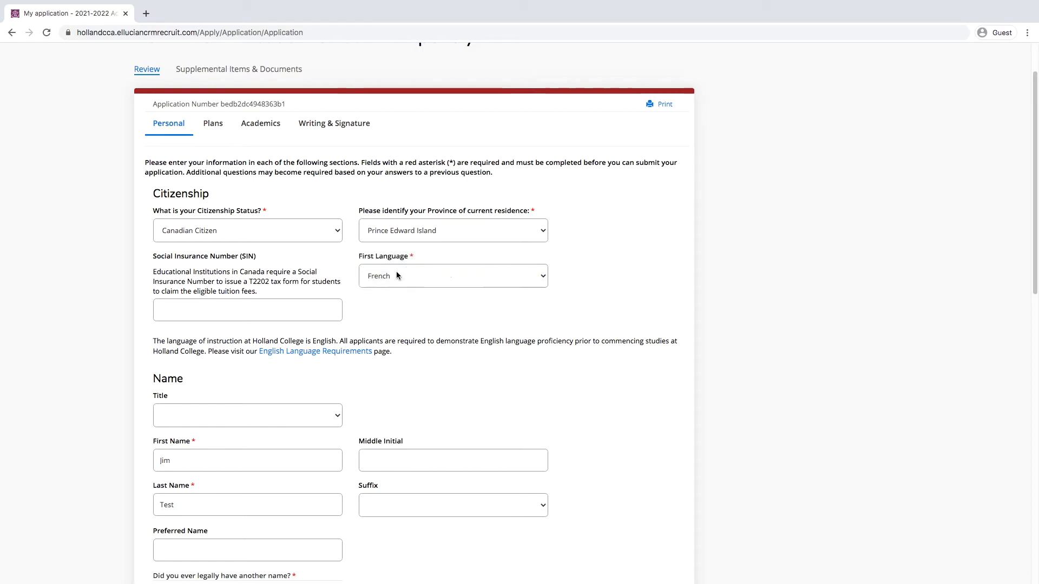
Step: Set gender to Male
scroll(405, 371, up, 2)
scroll(393, 378, down, 2)
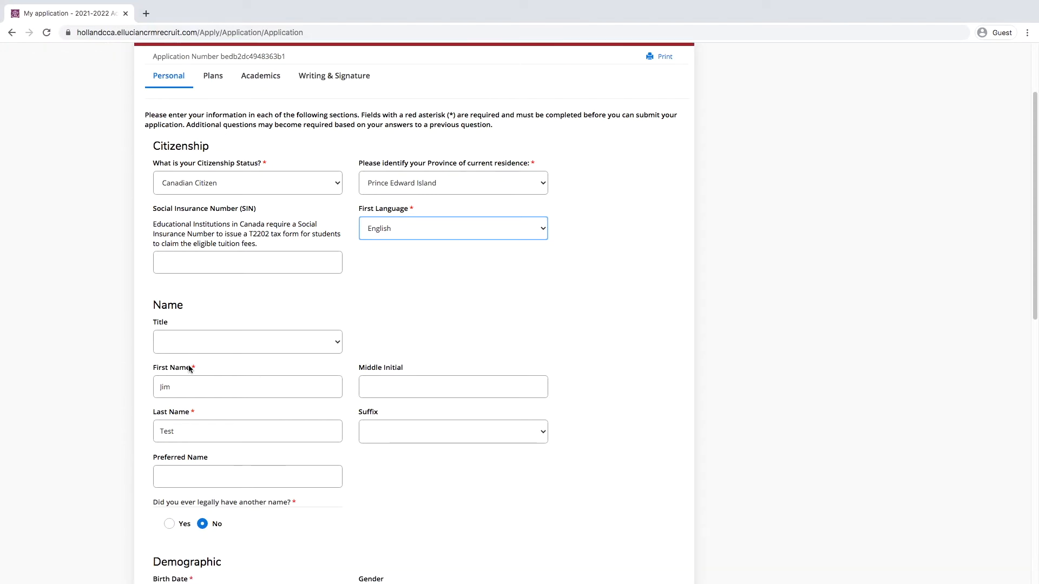
scroll(417, 404, down, 3)
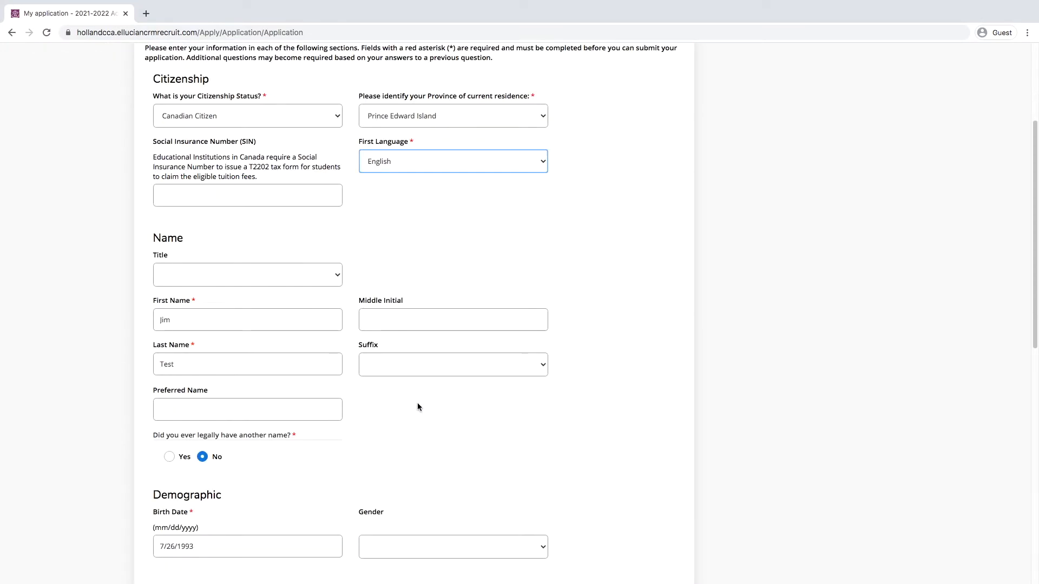
scroll(417, 406, down, 1)
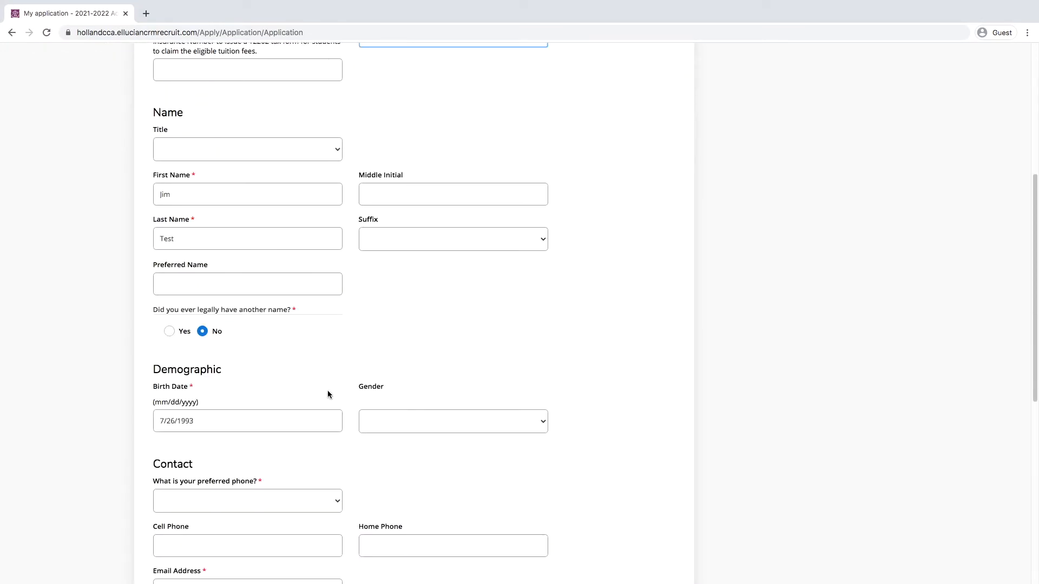
scroll(539, 406, down, 1)
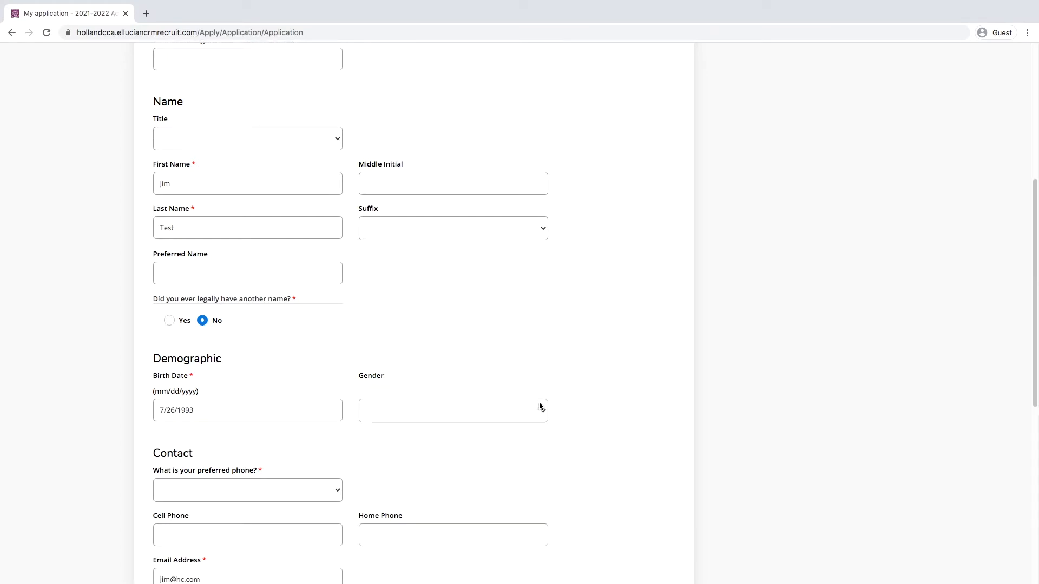
click(502, 415)
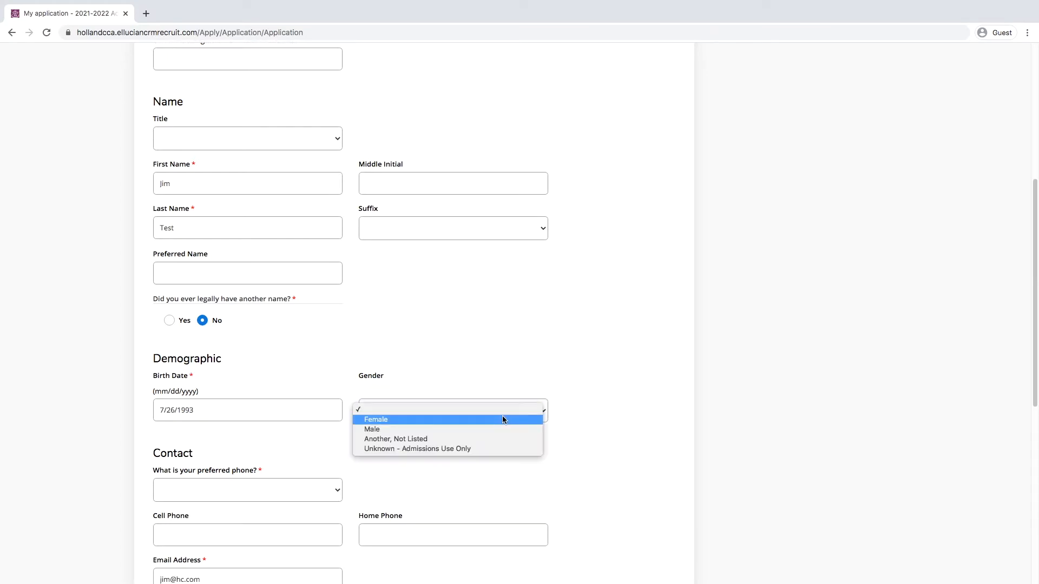
click(431, 430)
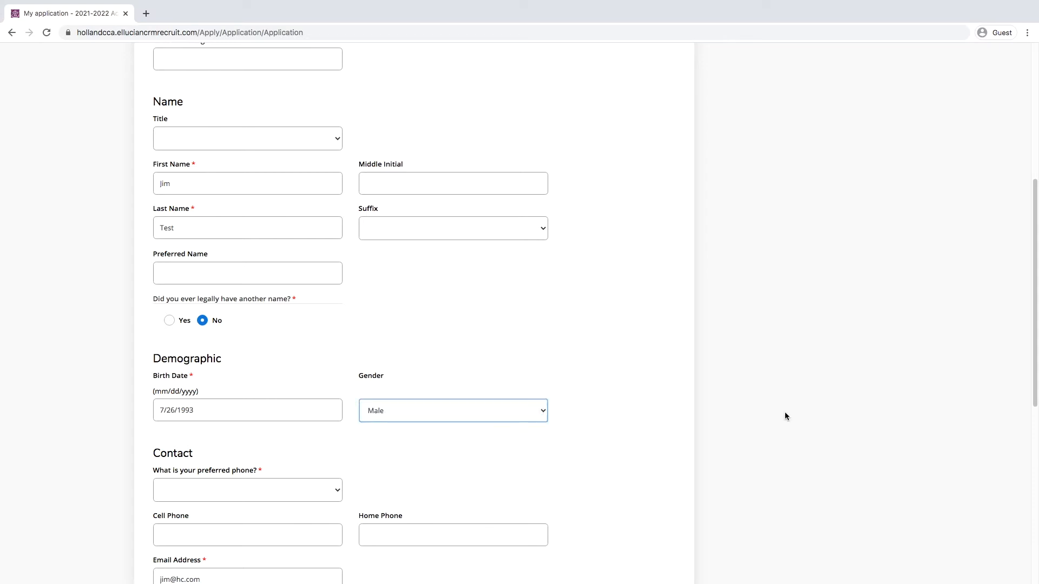
Step: Make Cell the preferred phone and enter the cell phone number
drag(1036, 272, 1036, 362)
click(274, 283)
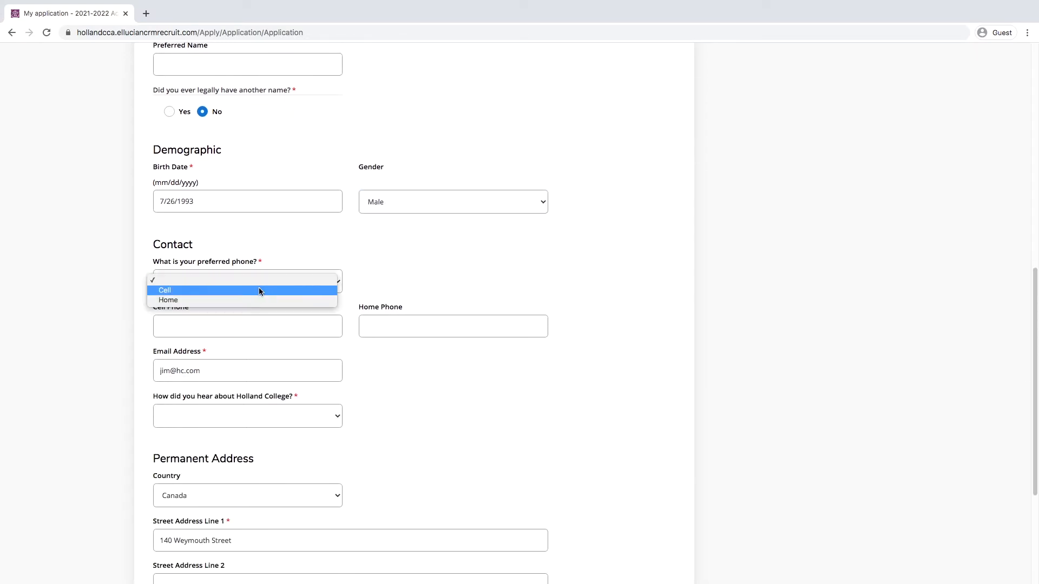
click(242, 306)
click(241, 317)
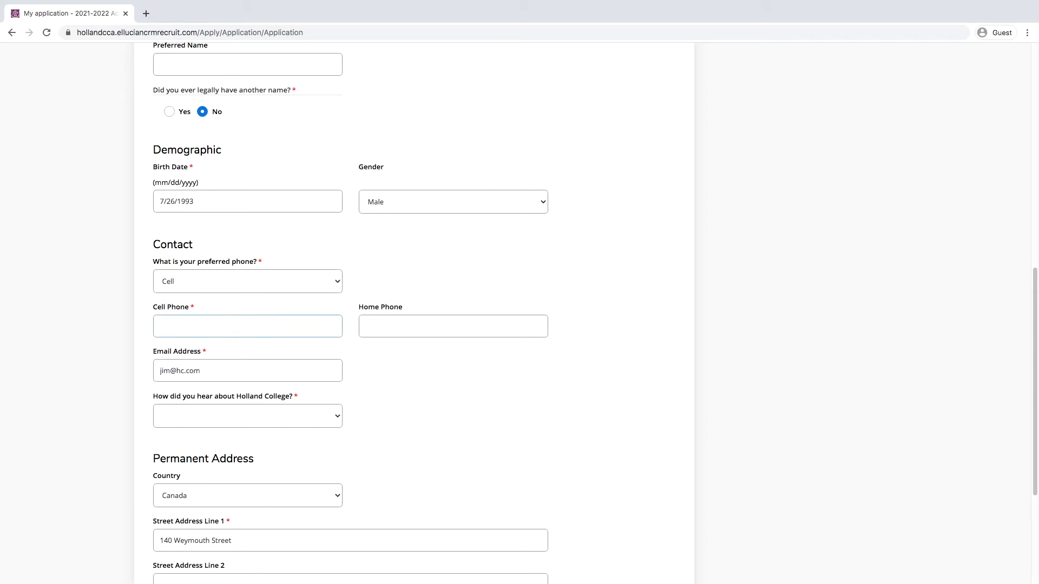
text(19999999999)
Step: Set the how-did-you-hear source to On Campus Event
click(278, 415)
scroll(278, 416, up, 2)
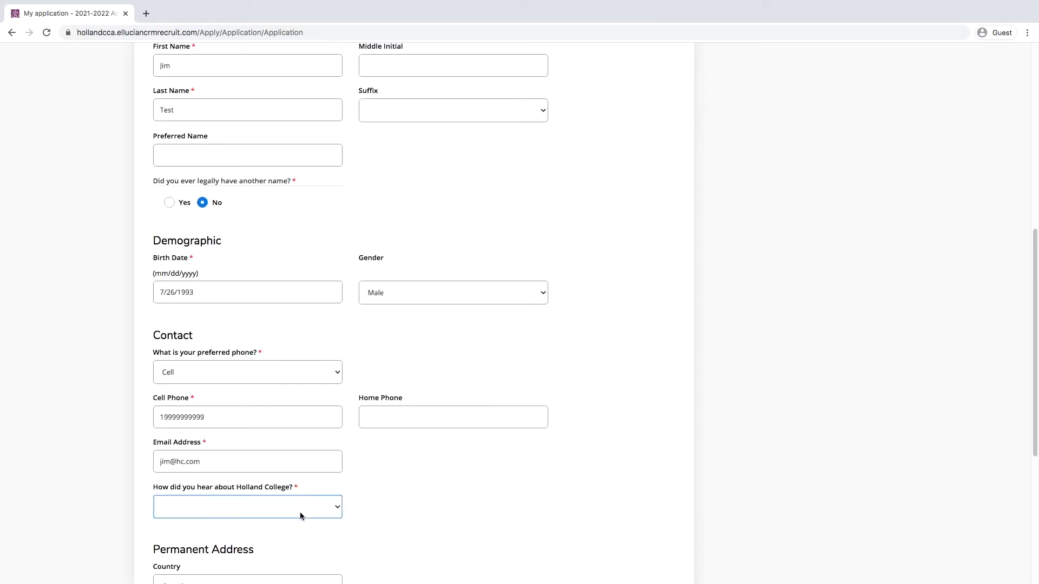
click(304, 514)
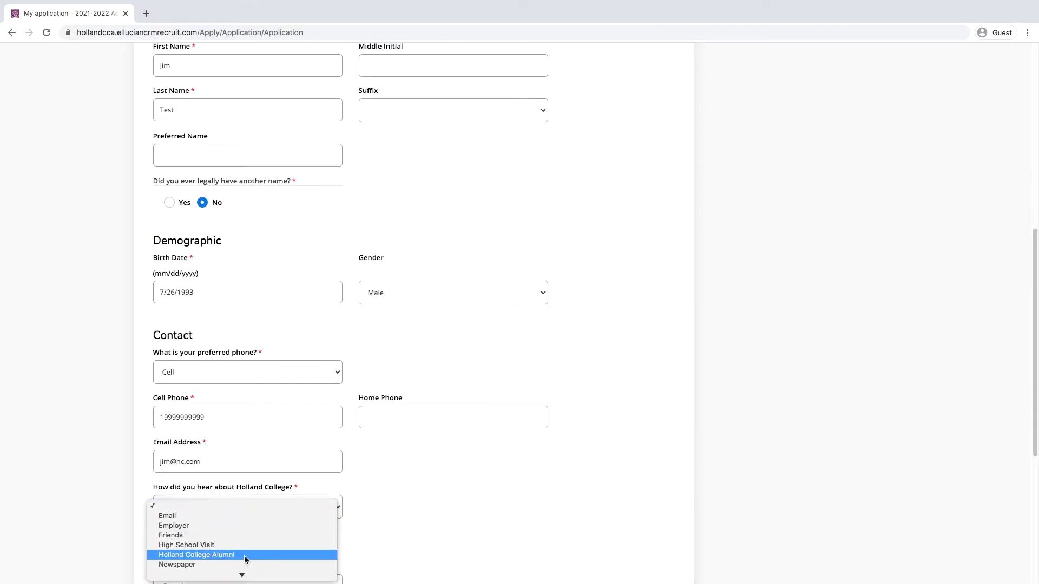
mouse_move(243, 575)
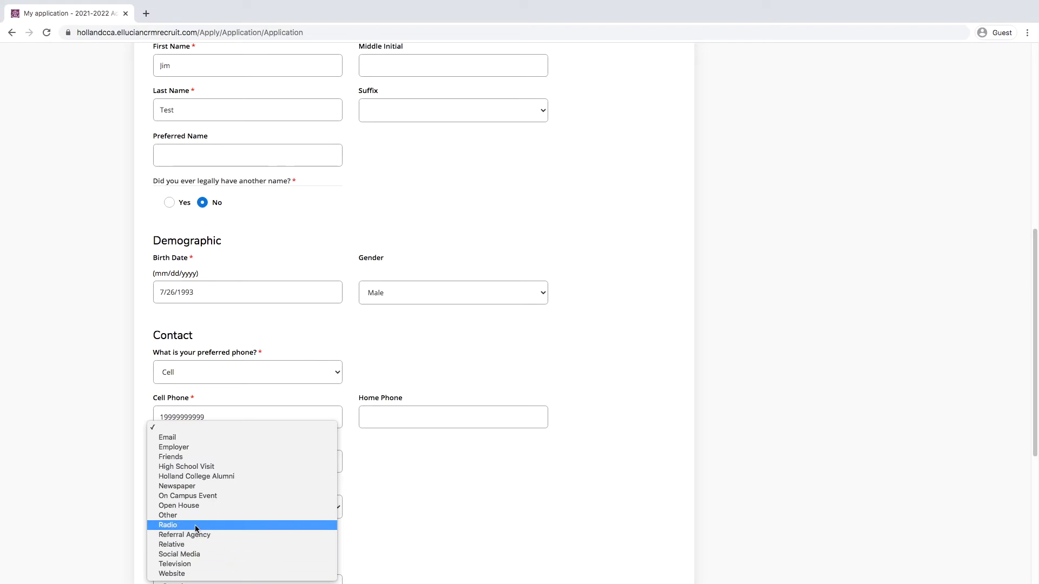
click(204, 496)
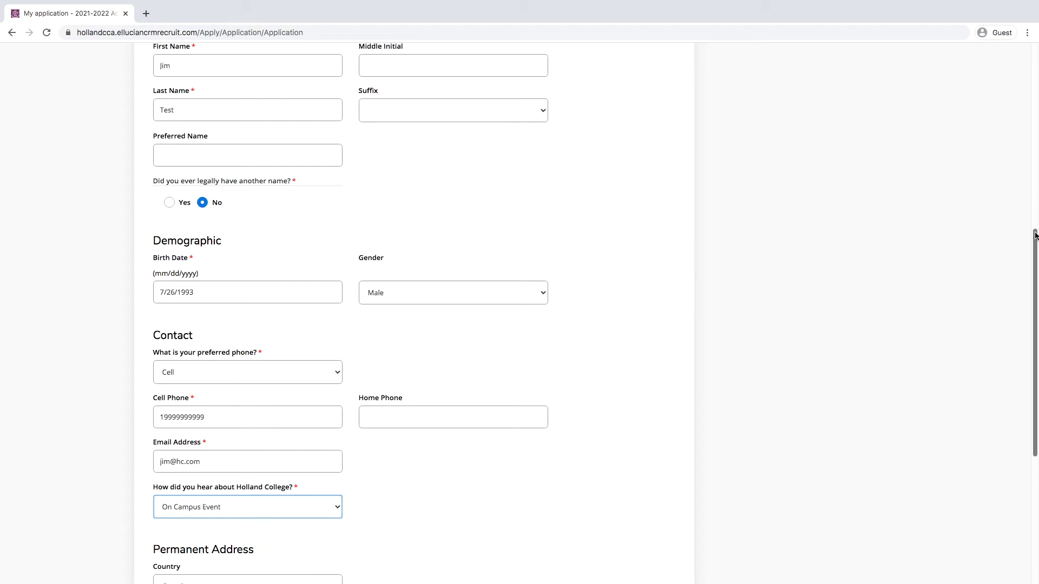
drag(1036, 234, 1036, 360)
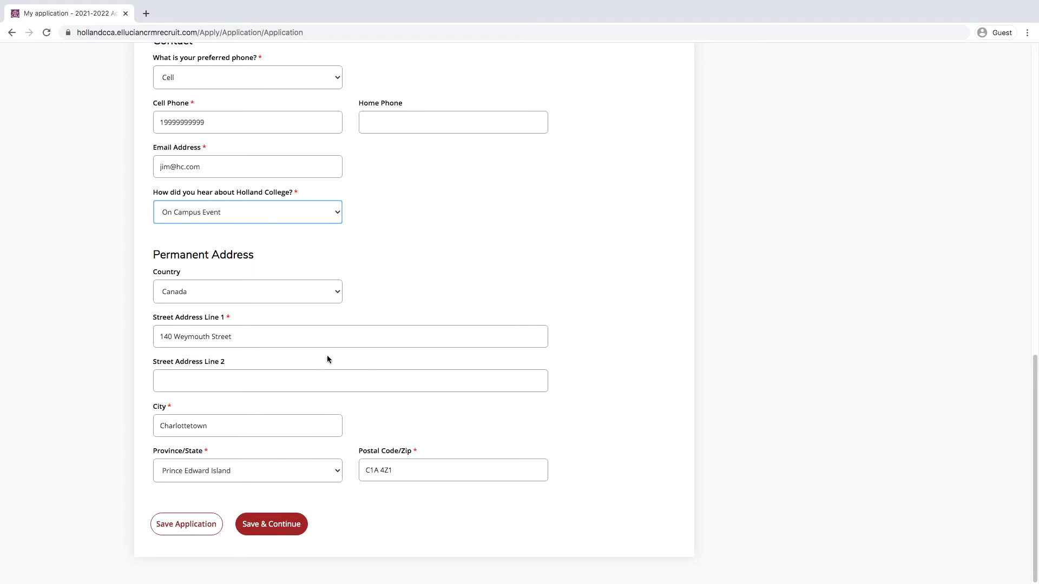
Step: Save personal details and set Student Type to out of high school, no post-secondary
click(286, 524)
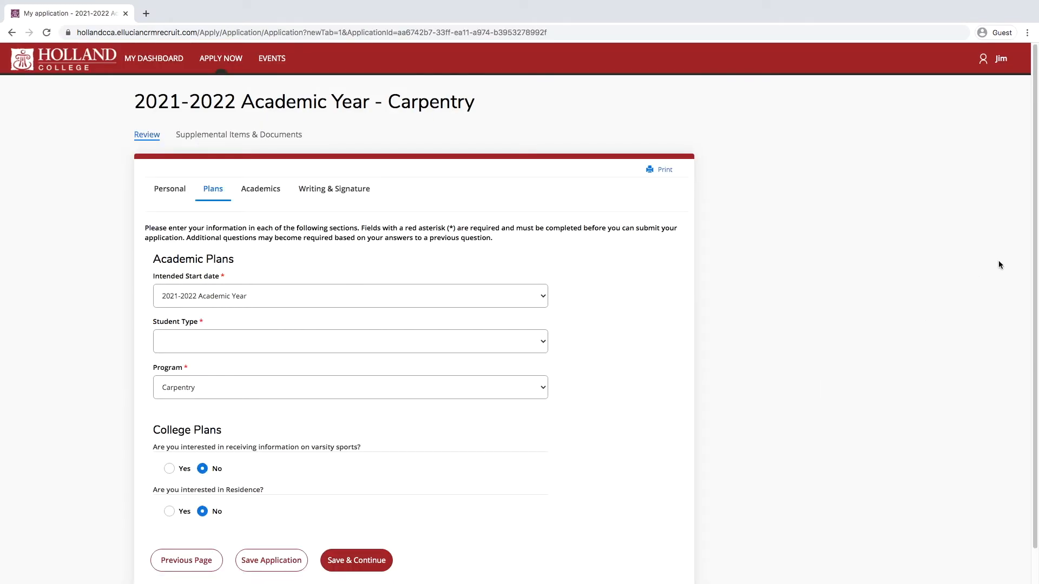
scroll(1036, 232, down, 2)
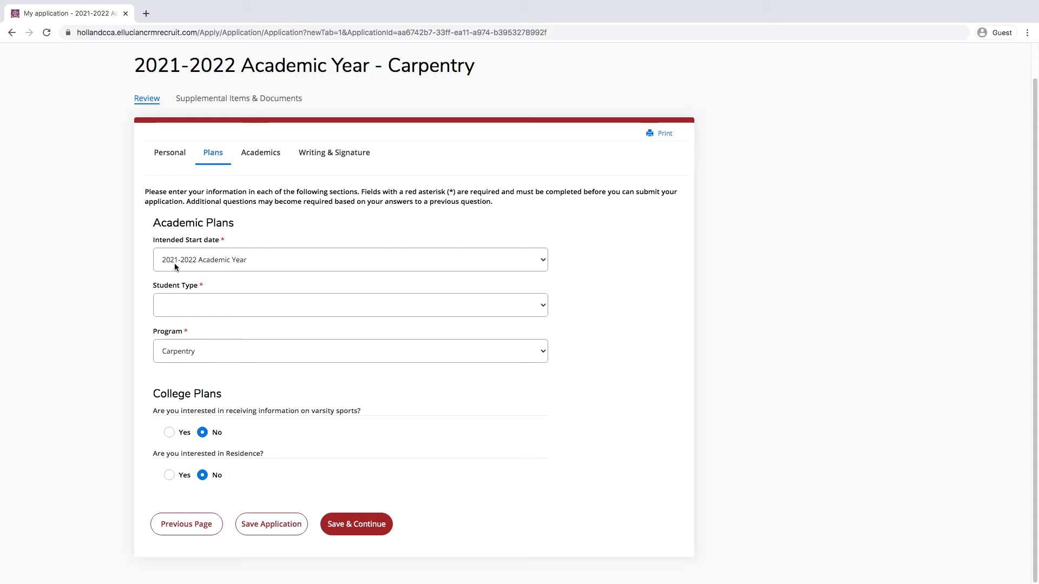
click(279, 311)
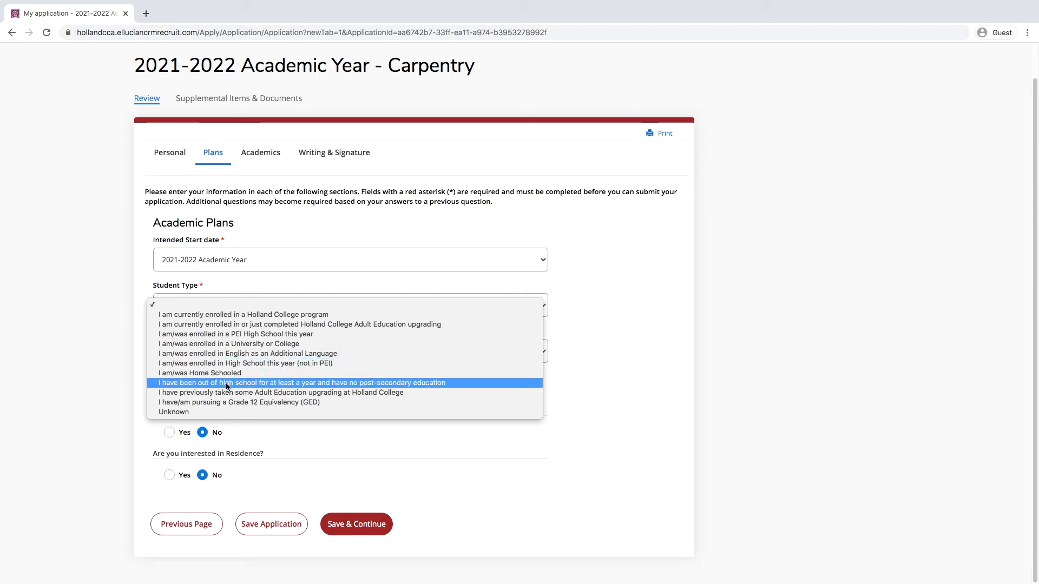
click(329, 383)
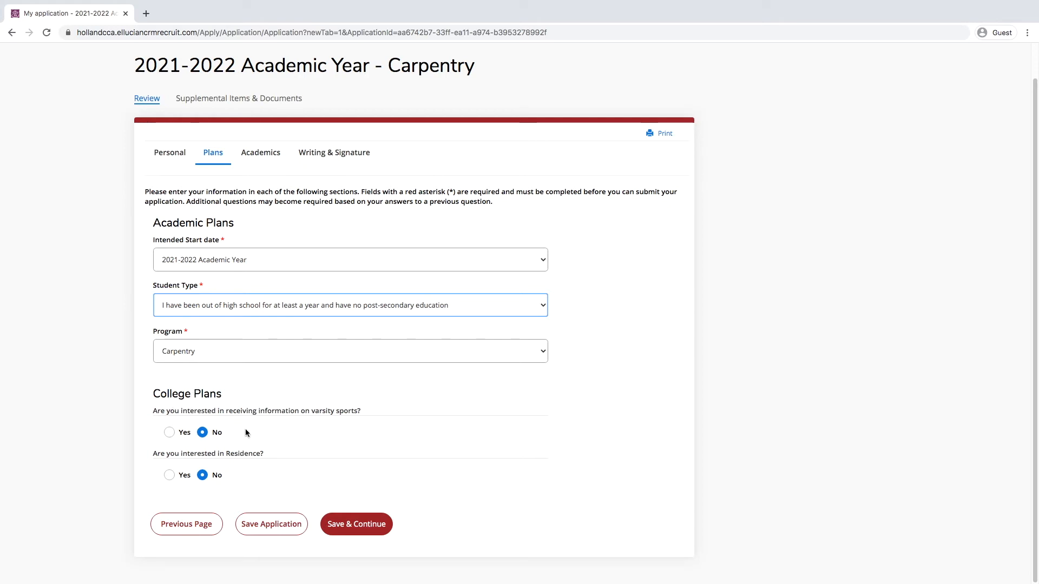
Step: Answer Yes to varsity sports with Football and Yes to residence, then save the Plans
click(169, 432)
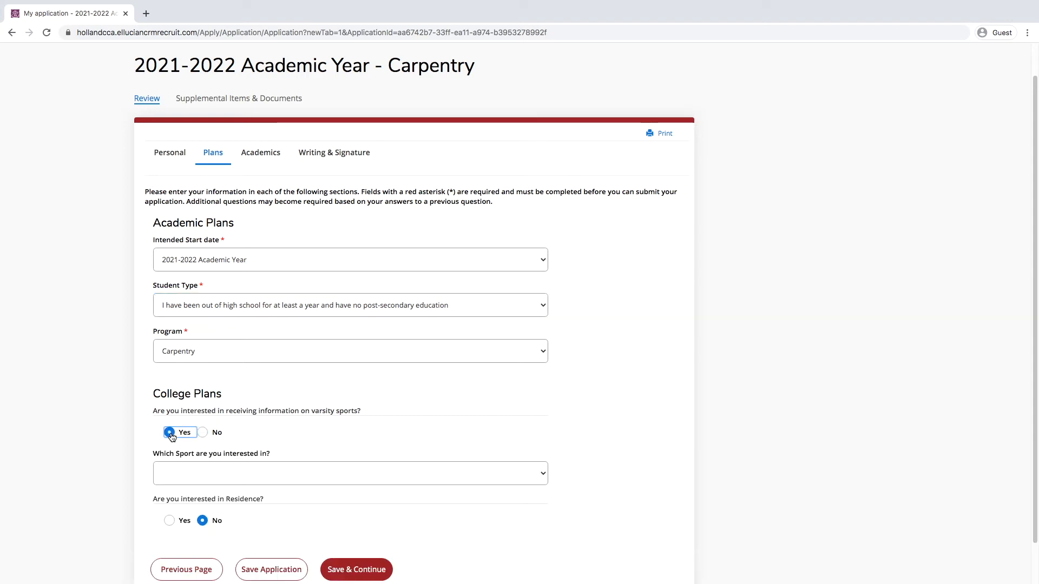
click(319, 468)
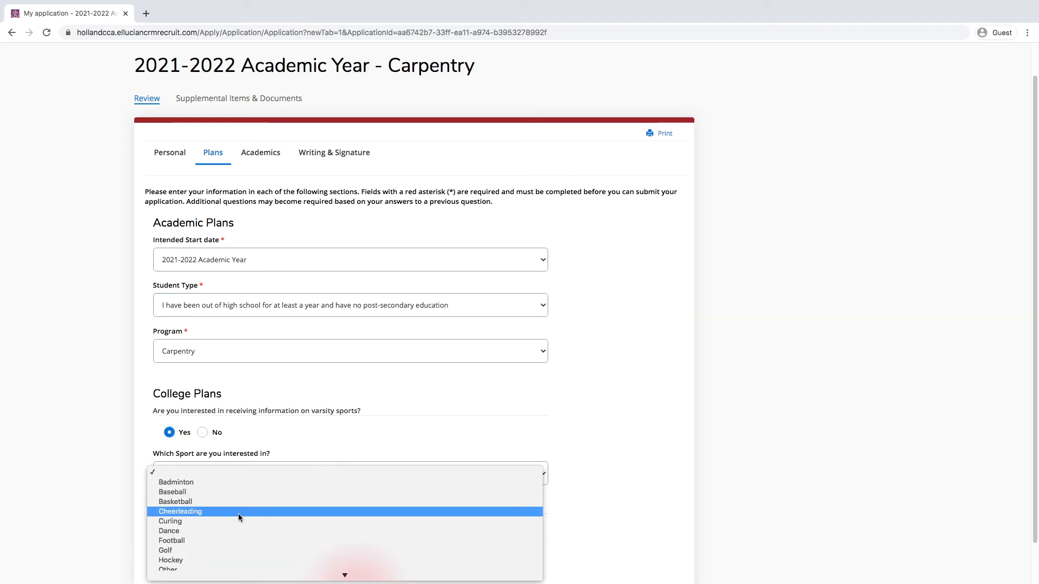
click(199, 541)
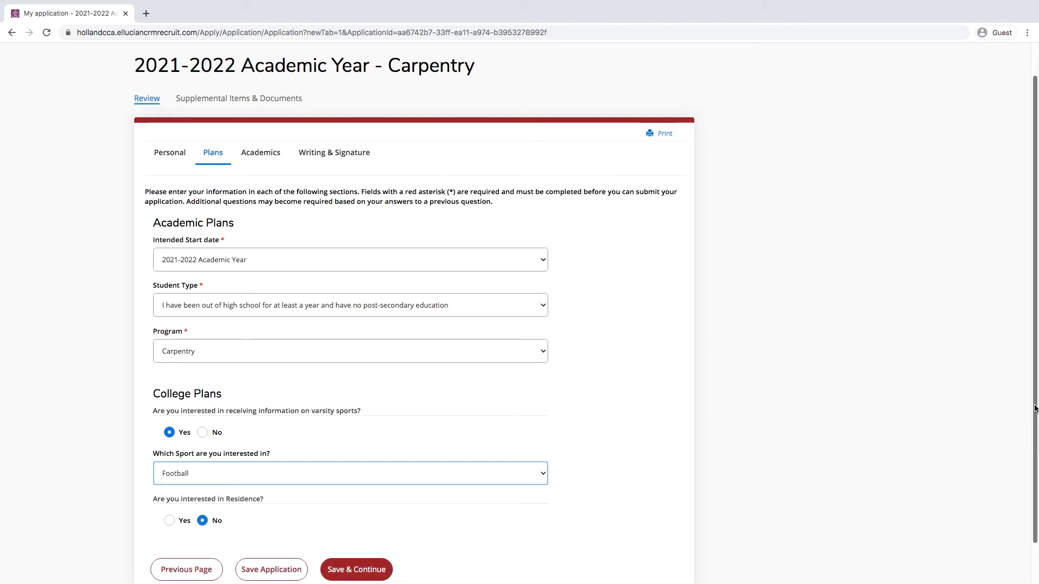
scroll(202, 470, down, 2)
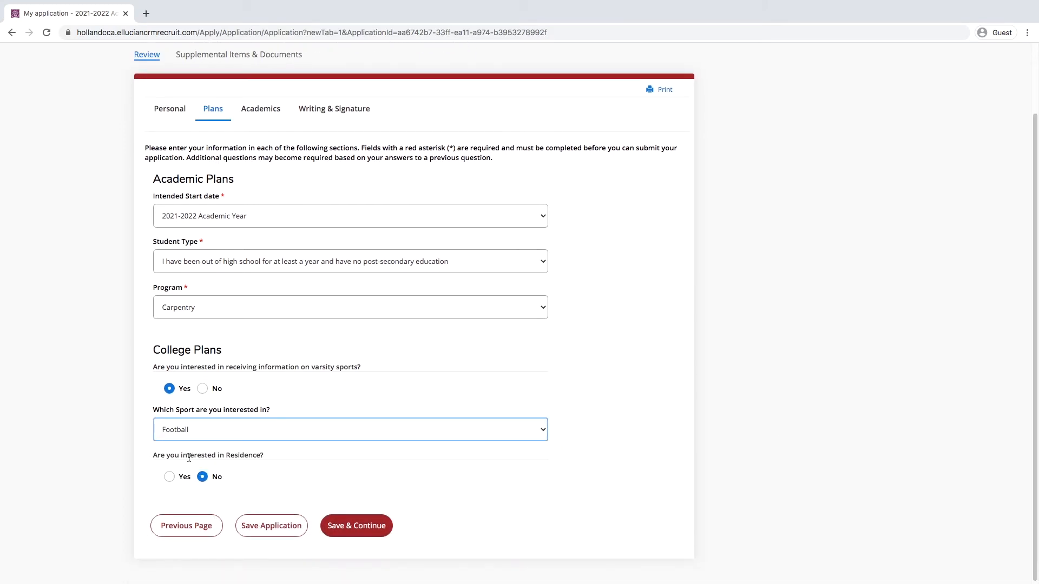
click(168, 478)
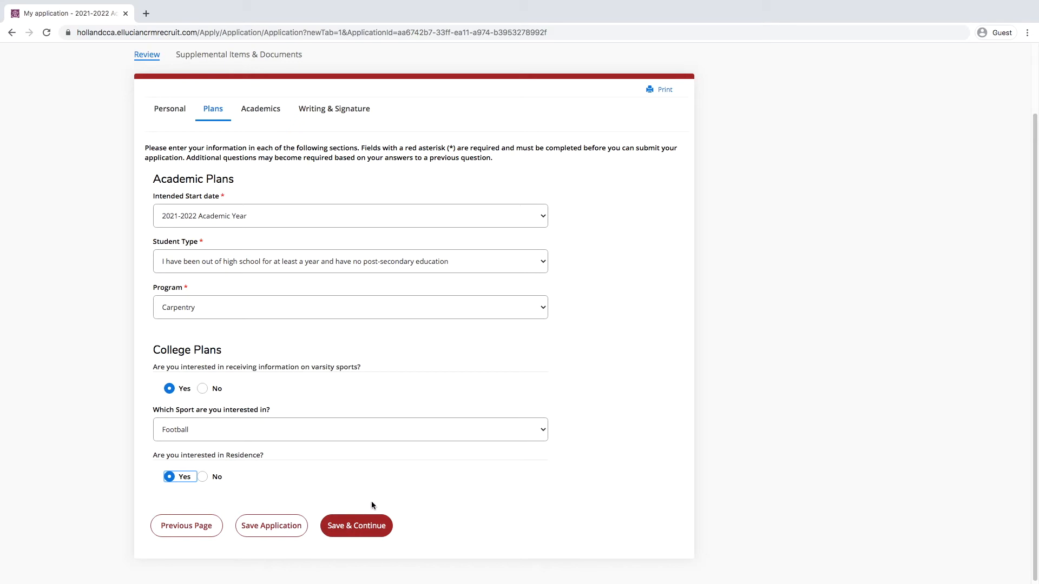
click(363, 527)
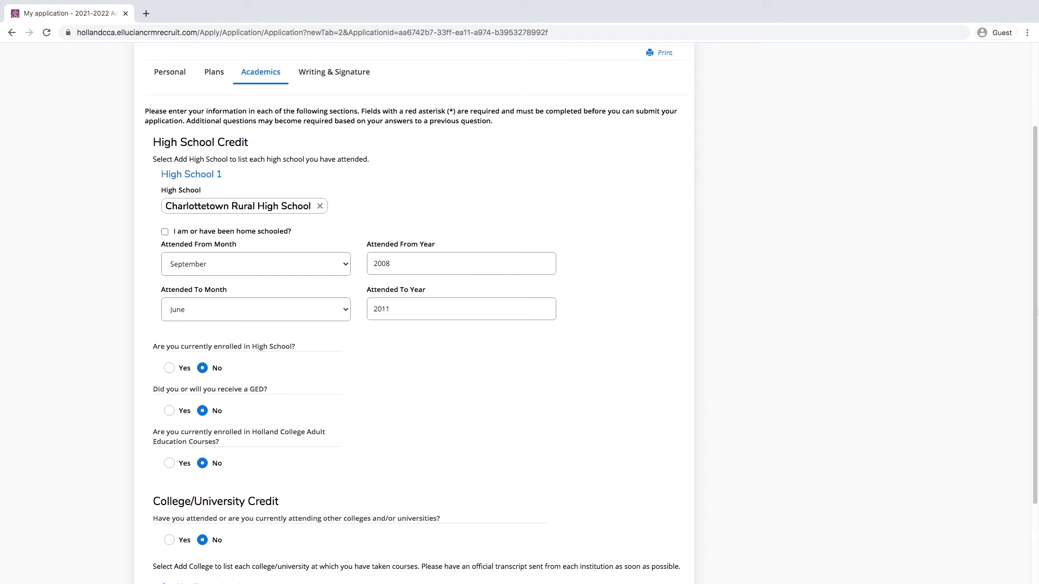
Step: Leave adult education and other-colleges answers at No and save the Academics section
scroll(250, 328, down, 3)
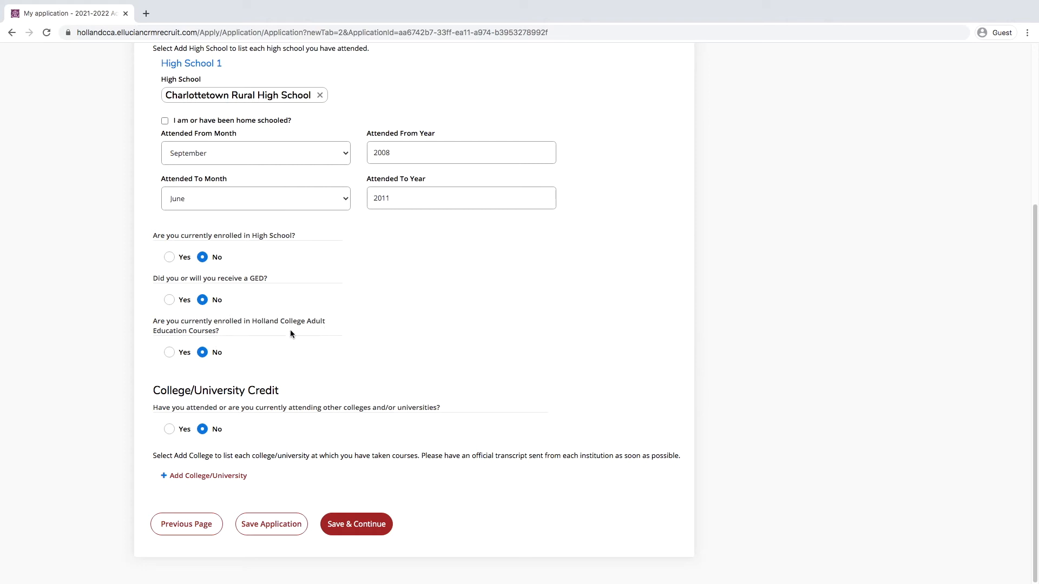
click(172, 355)
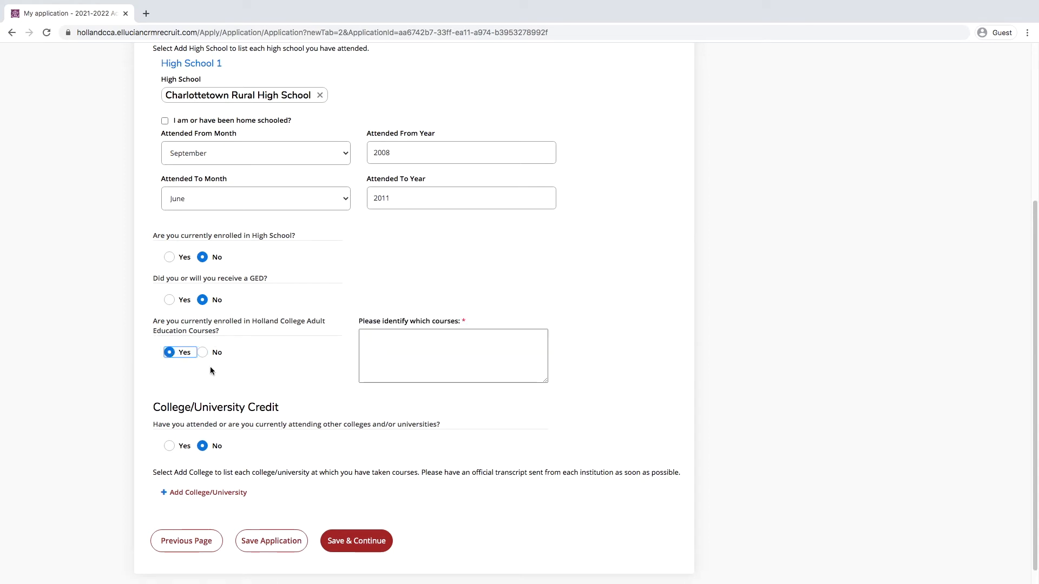
click(383, 342)
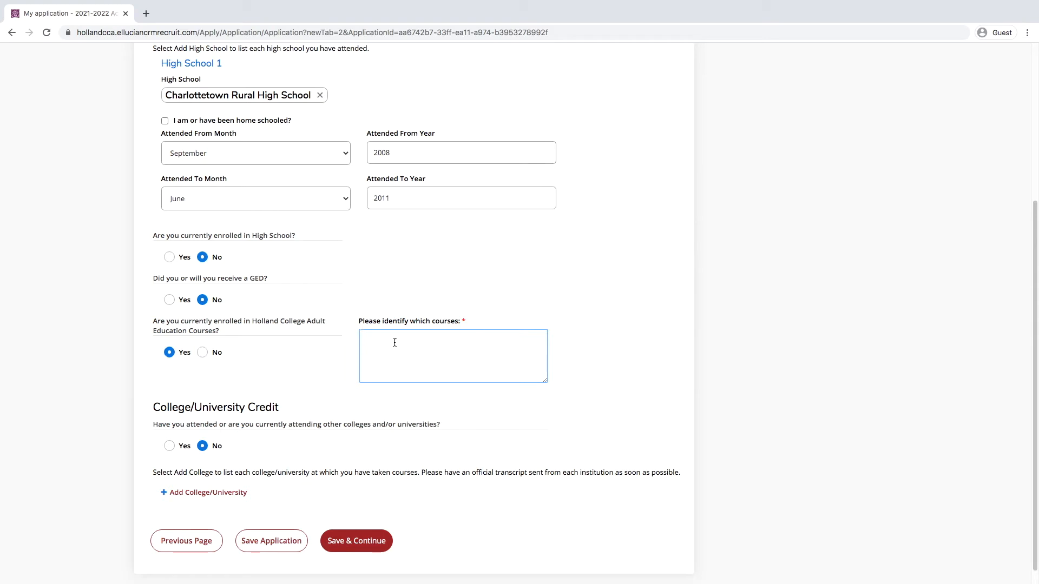
click(204, 353)
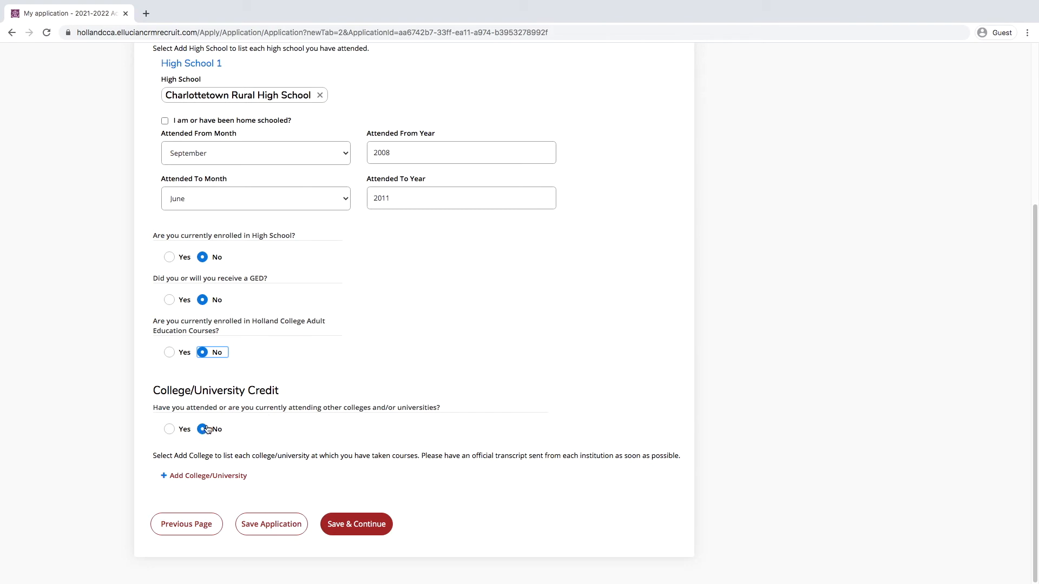
click(170, 431)
click(203, 429)
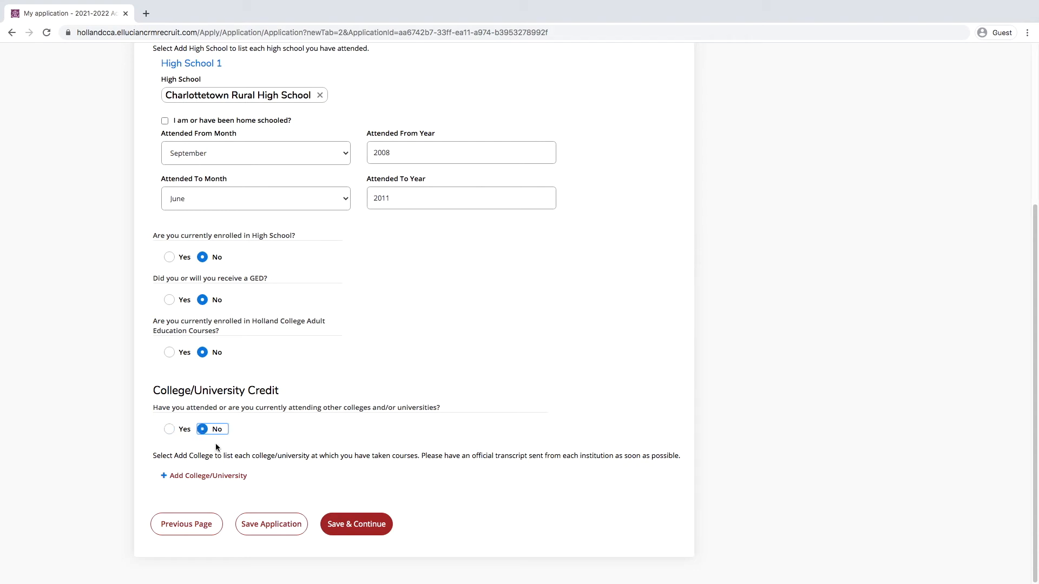
click(371, 528)
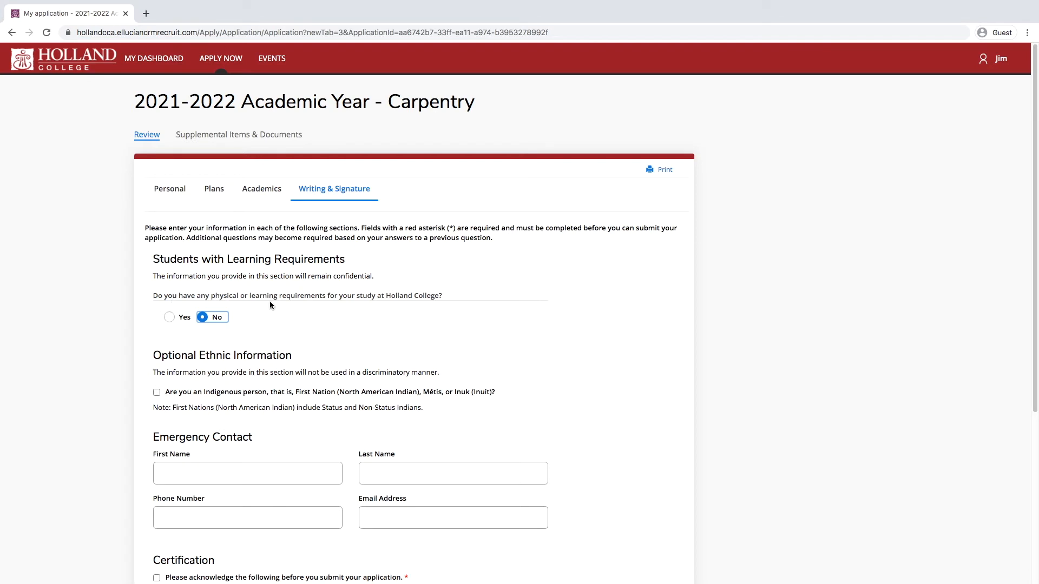
Step: Answer Yes to having physical or learning requirements, leaving the Indigenous identity question blank
click(180, 319)
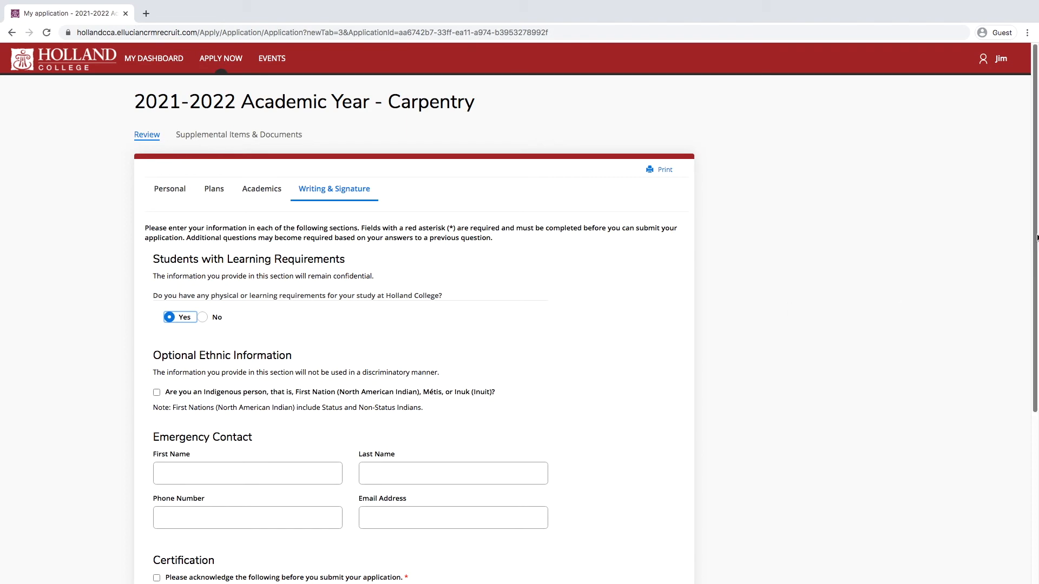
scroll(1036, 238, down, 3)
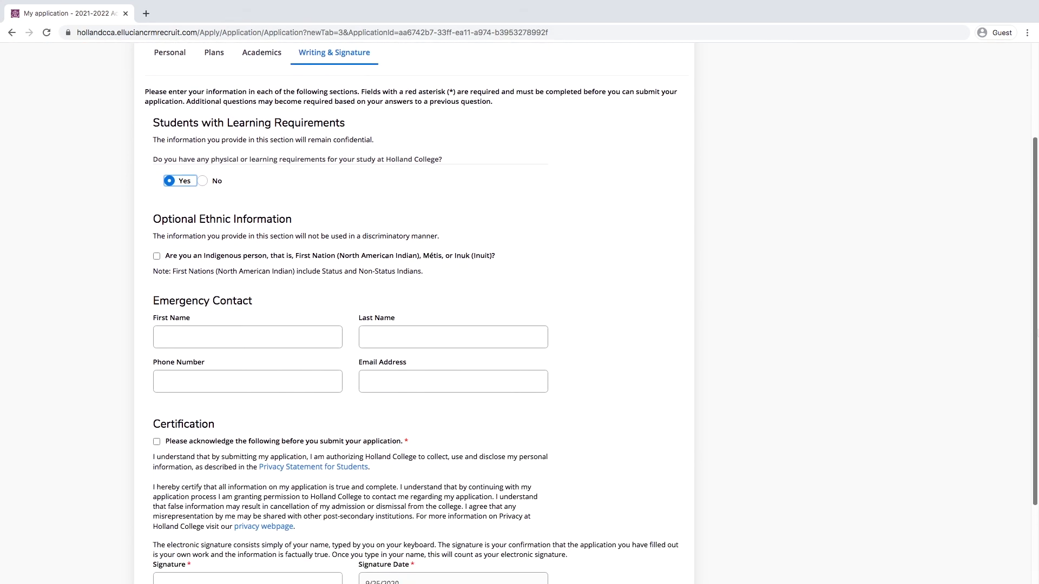
click(317, 293)
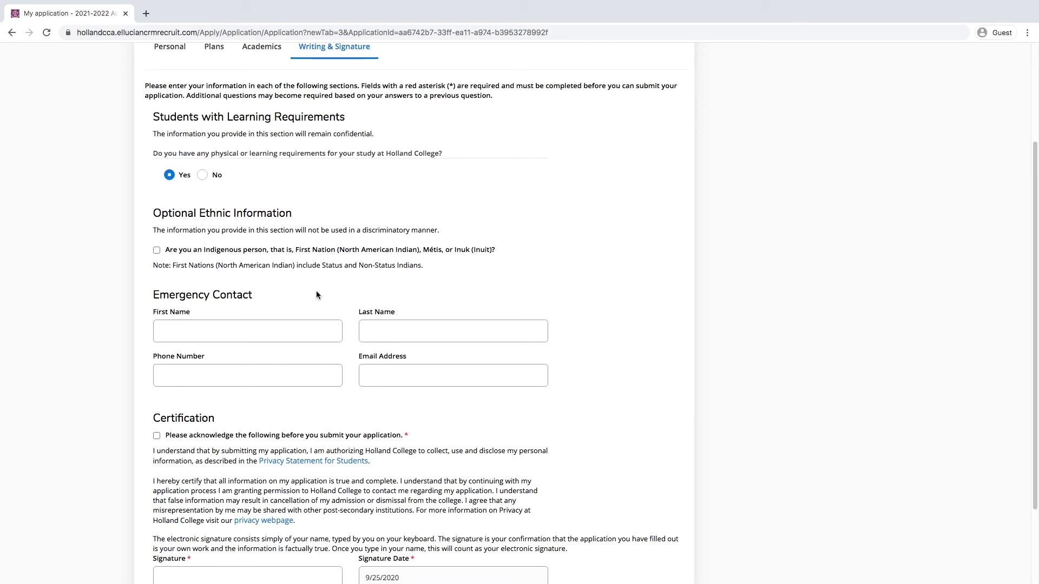
click(157, 251)
click(157, 251)
Step: Enter the emergency contact's first name, last name, phone number and e-mail address
click(248, 327)
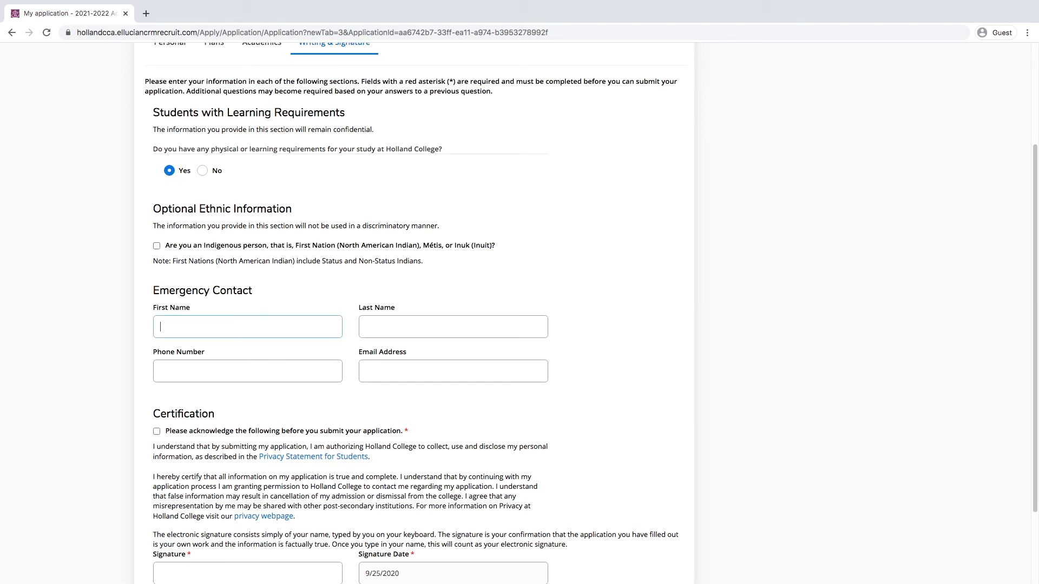
text(Internatio)
text(nal)
text(Test)
text(1999999)
text(9998)
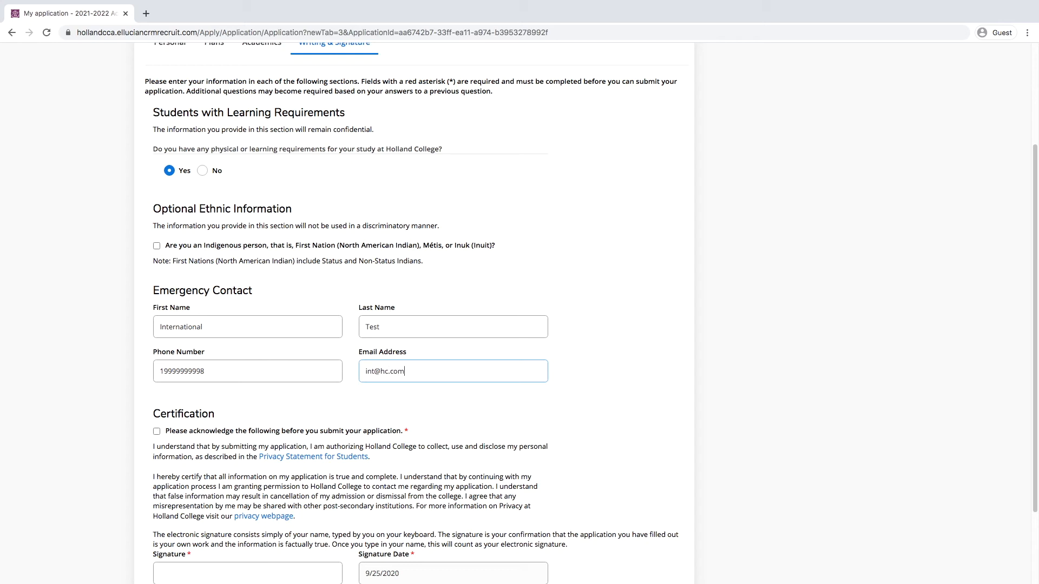
scroll(193, 422, up, 2)
scroll(179, 379, down, 4)
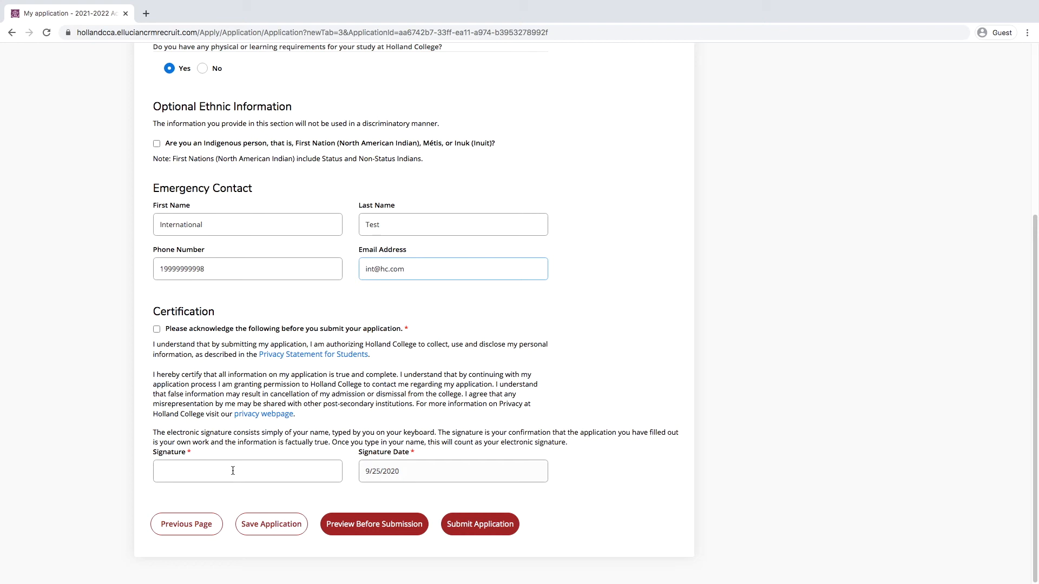
Step: Sign with the applicant's name, tick the certification box and submit the application
text(Jim Test)
click(473, 535)
click(157, 309)
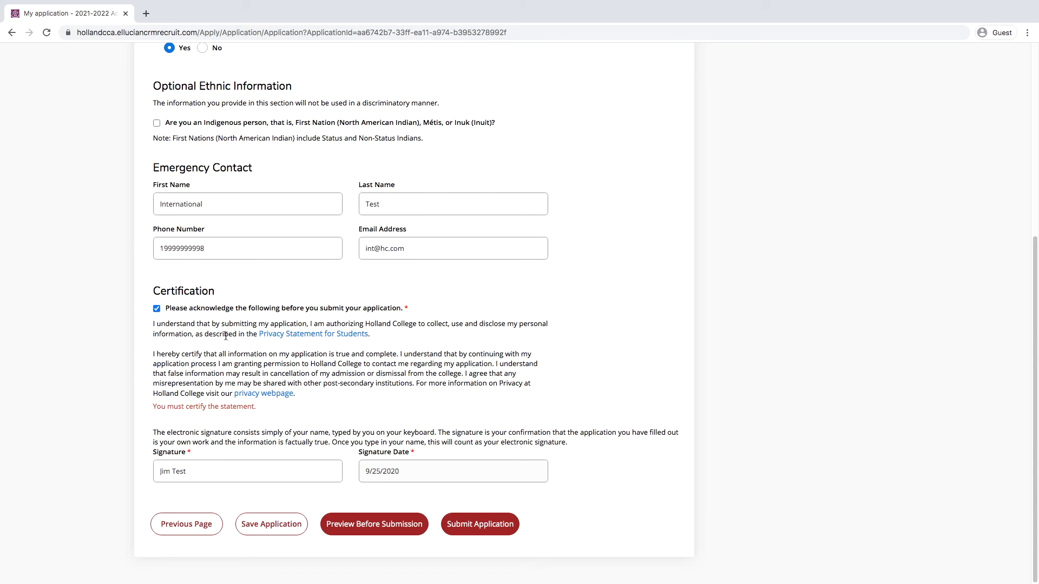
click(466, 525)
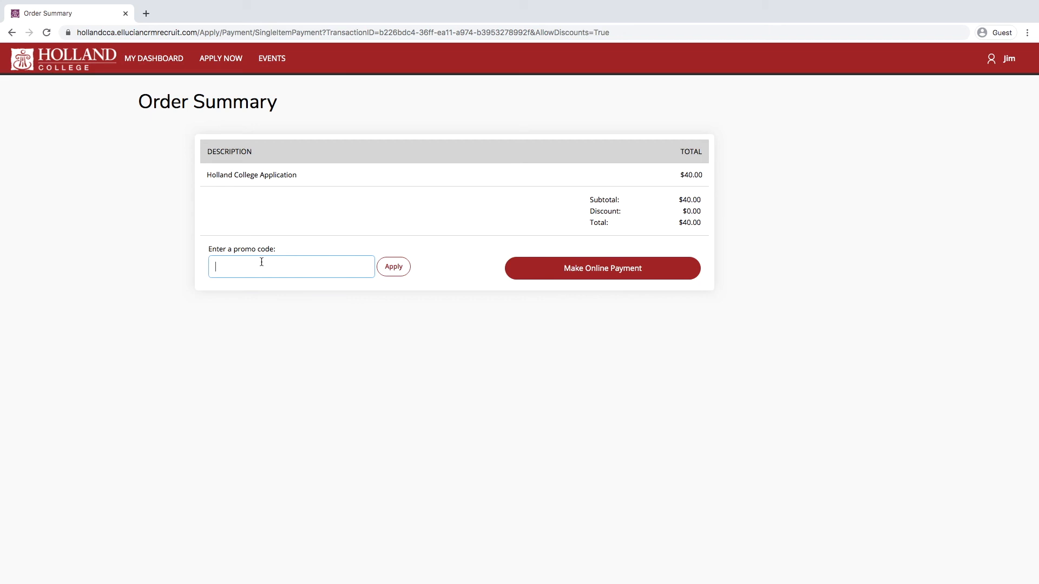
Step: Apply the promo code to bring the fee to $0.00, submit the order, and return to My Dashboard
text(TESTAPPJM)
click(397, 274)
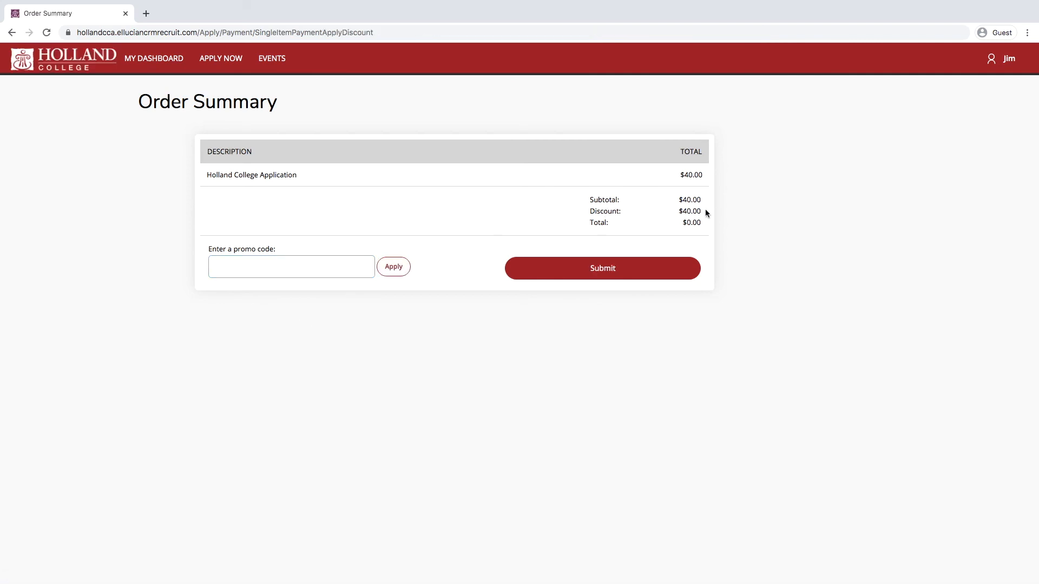
click(610, 273)
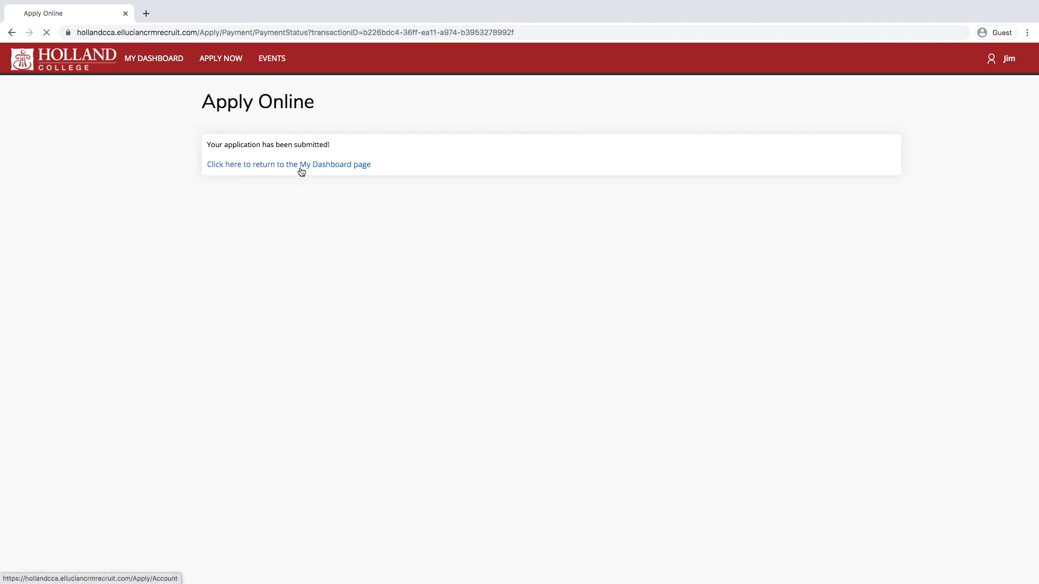
click(302, 170)
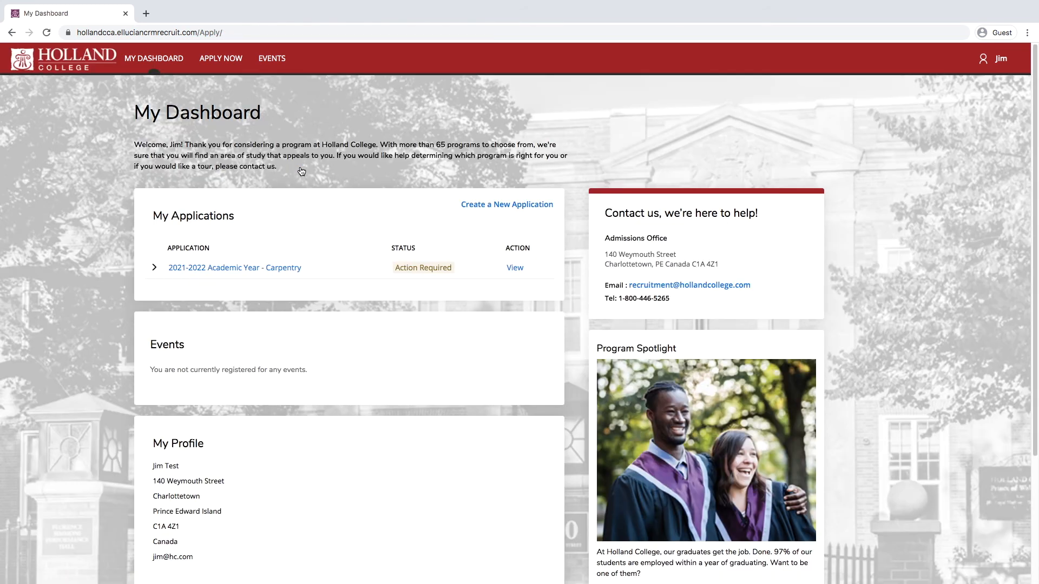
Step: Upload the high school transcript to the Carpentry application's Grade 12 supplemental item
click(514, 269)
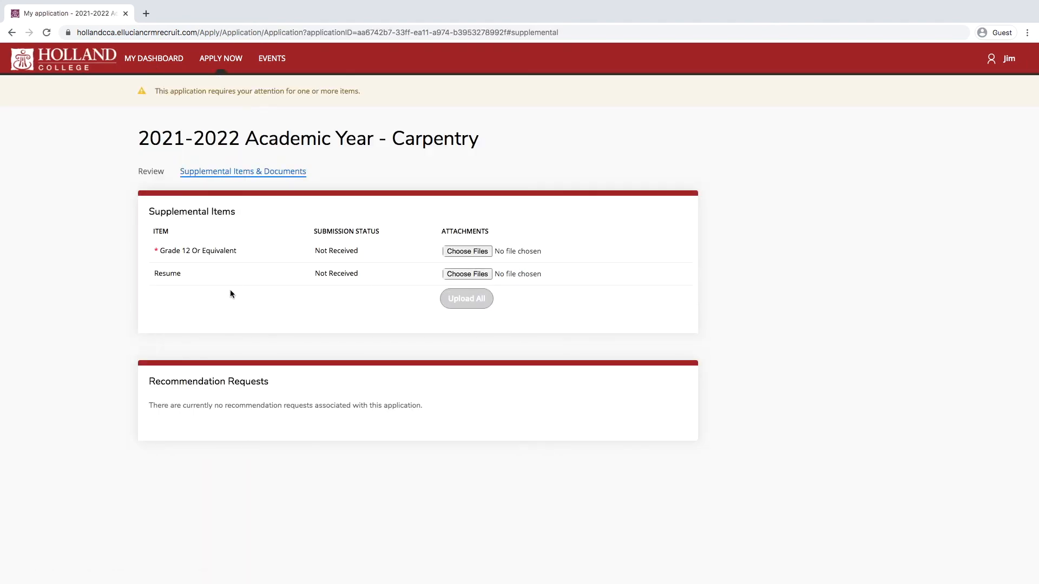
drag(334, 179, 207, 177)
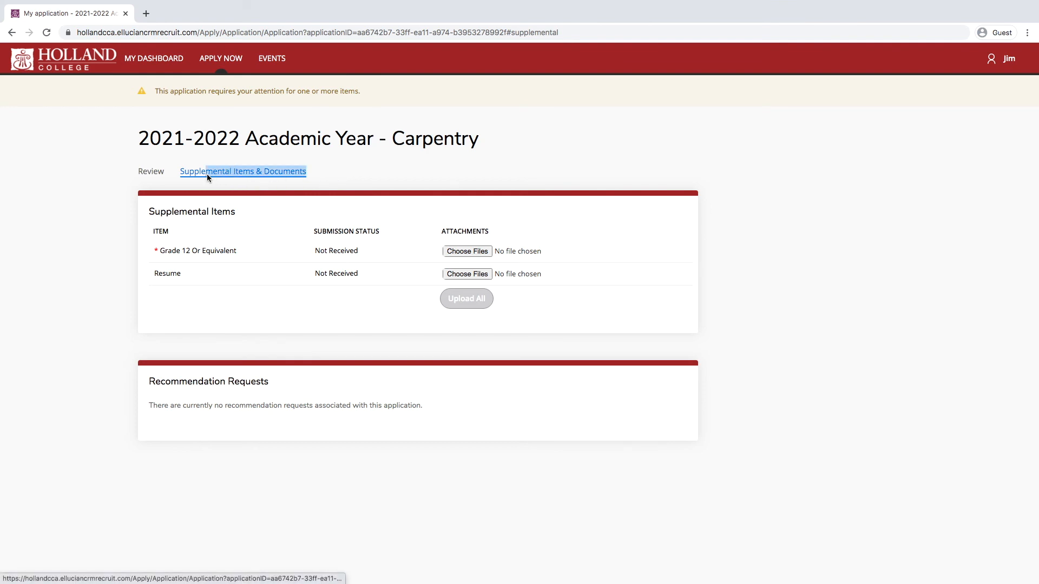
click(366, 180)
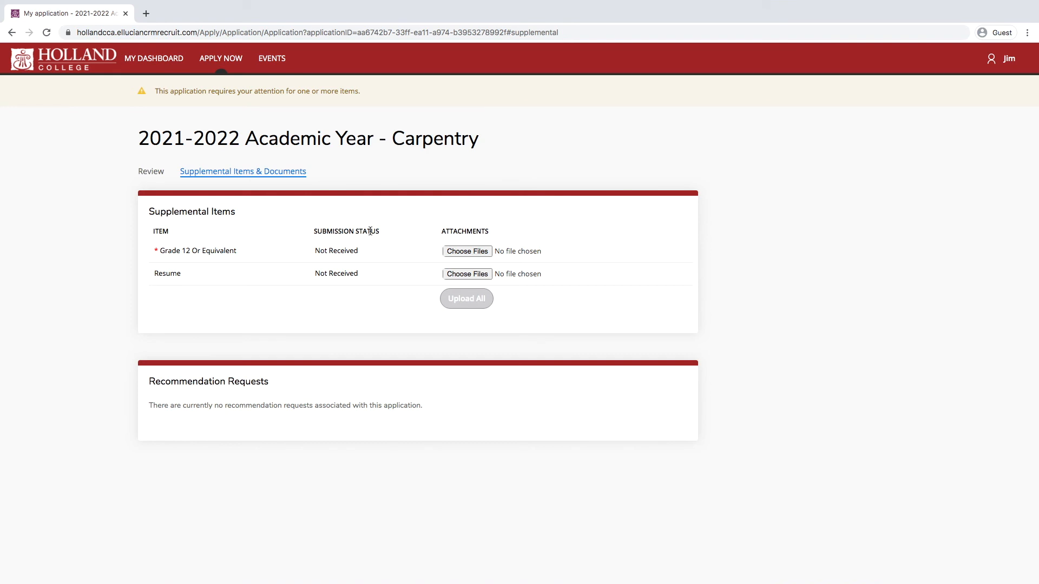
click(467, 253)
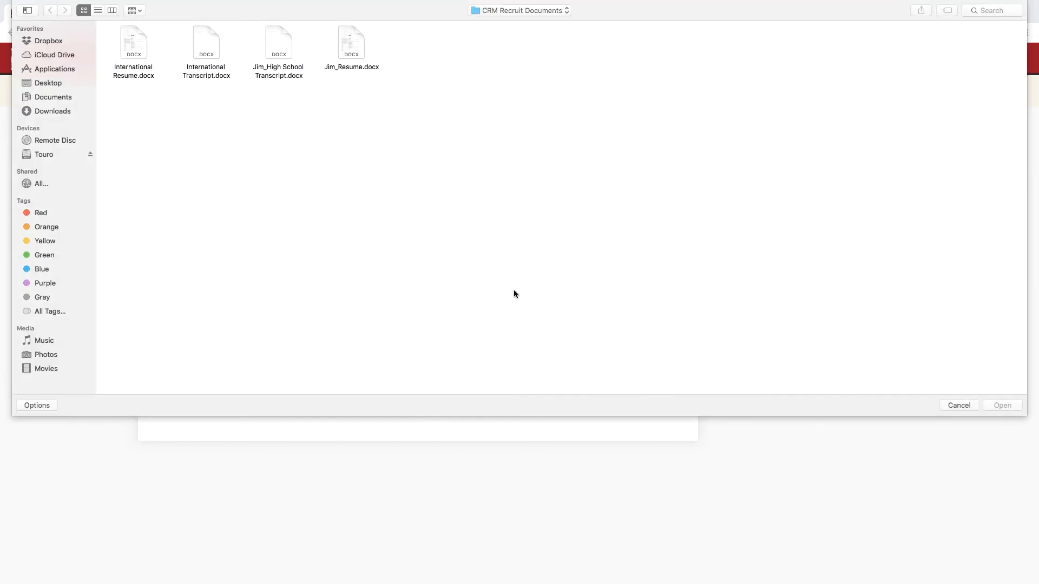
double_click(286, 49)
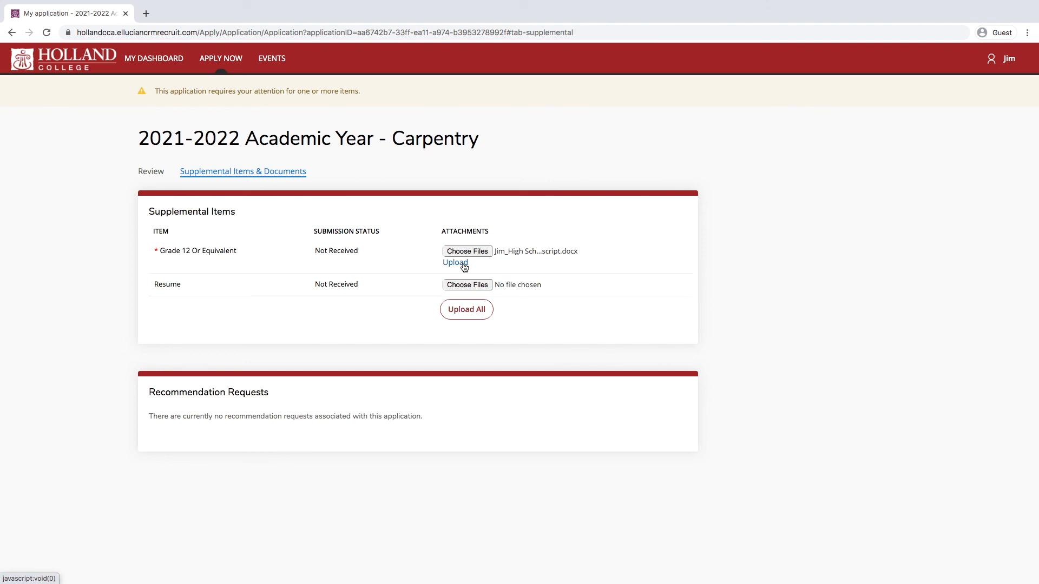
click(463, 265)
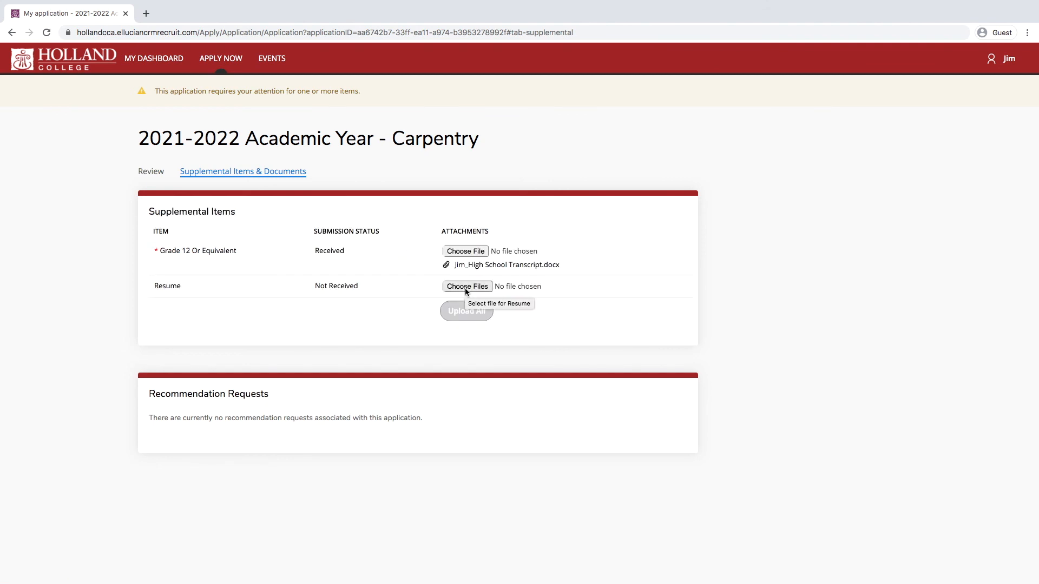
Step: Upload the resume for the Resume item and go back to My Dashboard
click(466, 290)
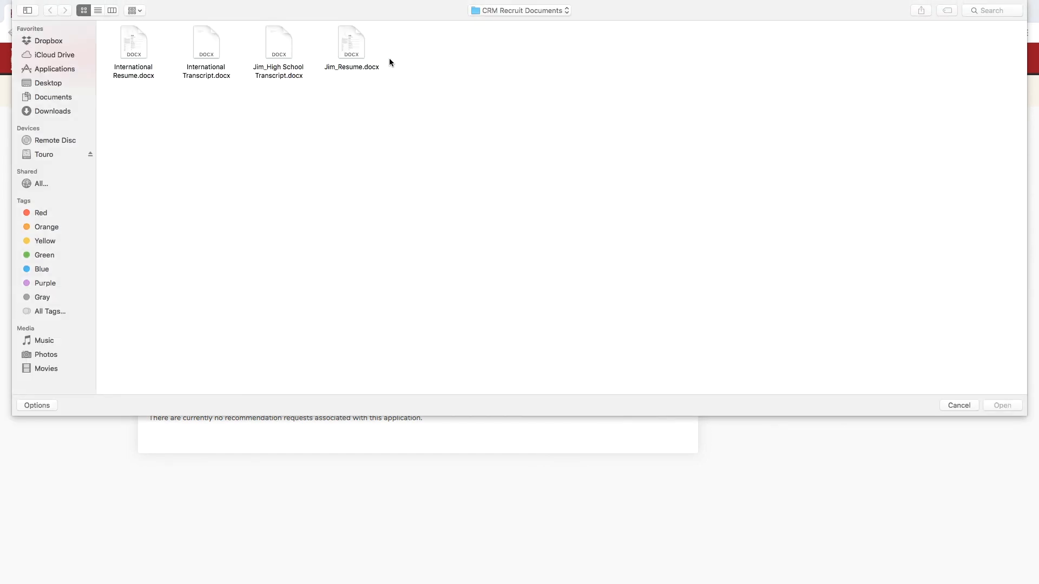
double_click(357, 49)
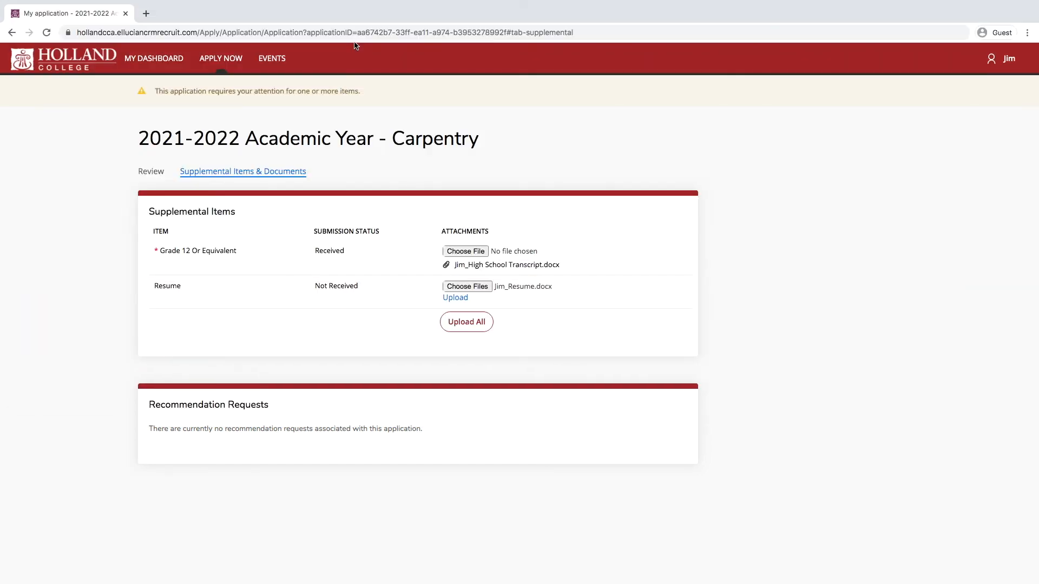
click(470, 300)
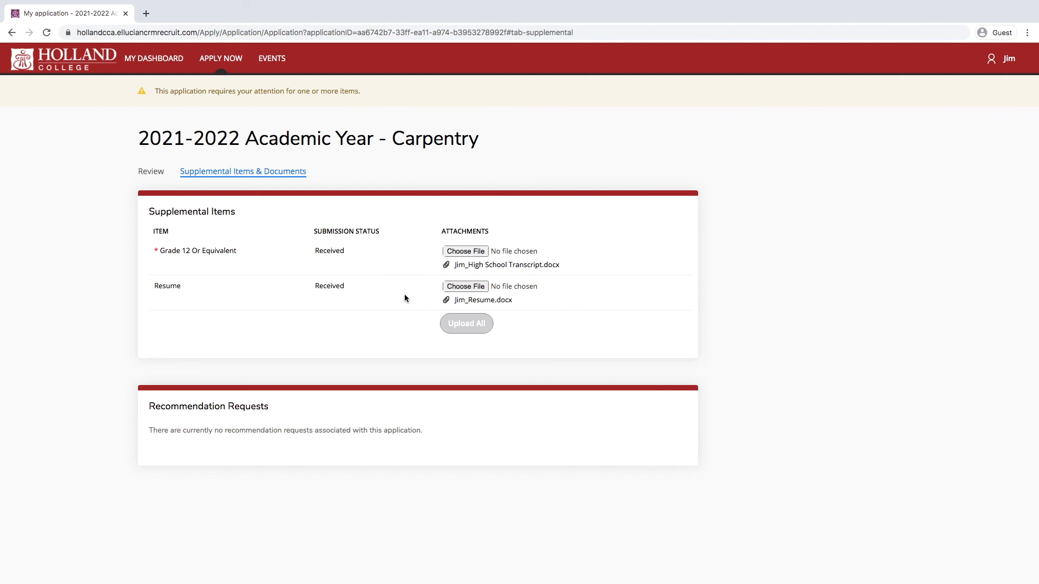
click(167, 67)
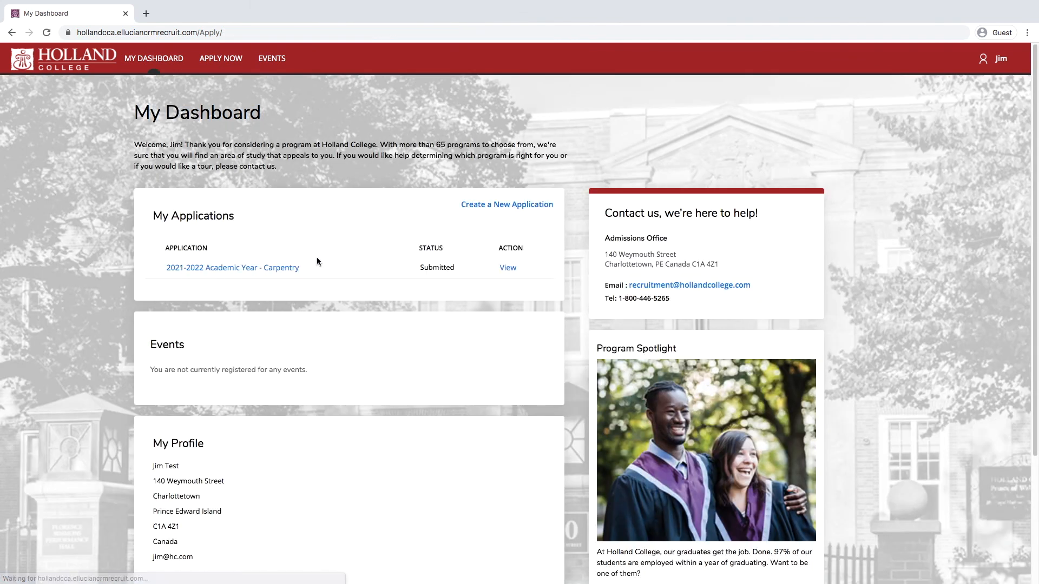
Step: Highlight the Status on My Dashboard to confirm the 2021-2022 Carpentry application reads Submitted
drag(466, 271, 425, 266)
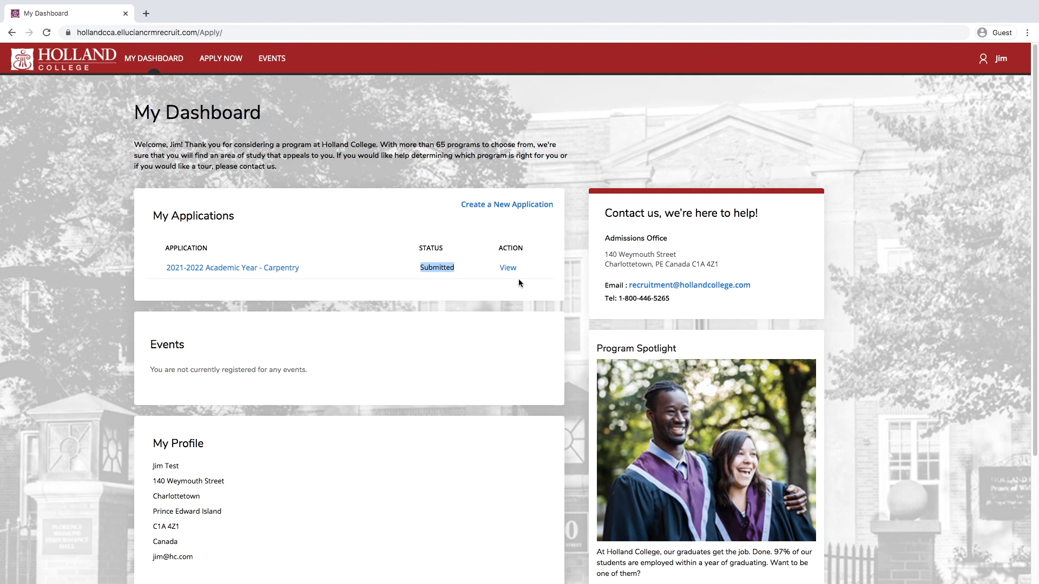
click(472, 270)
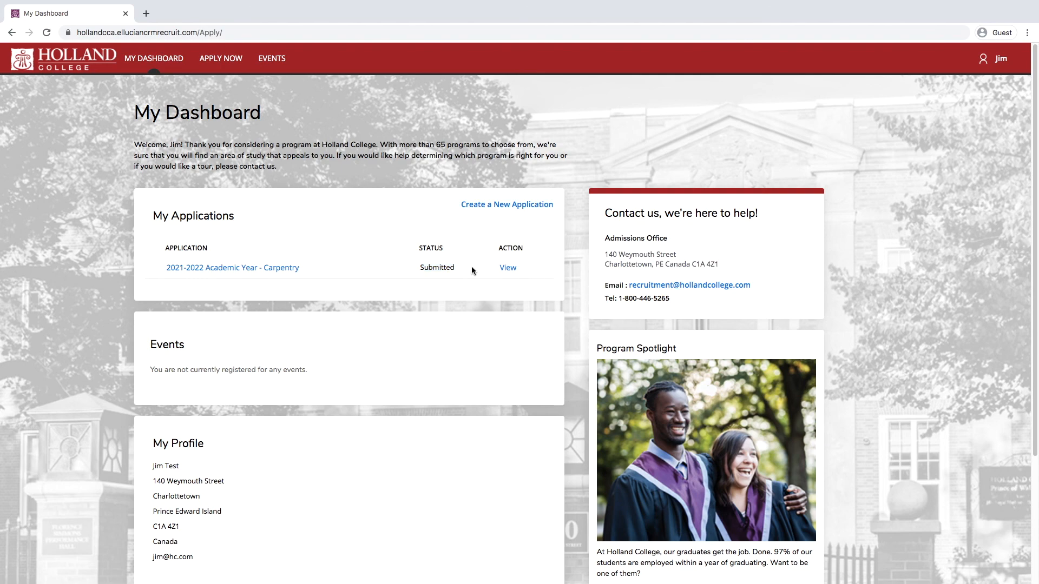